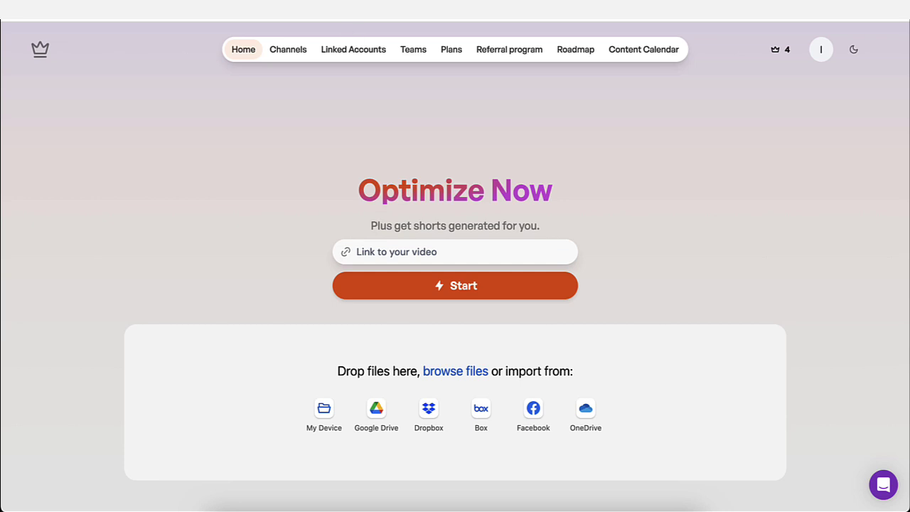
- View the channels page and check how a new channel is added
{"action": "left_click", "coordinate": [289, 52]}
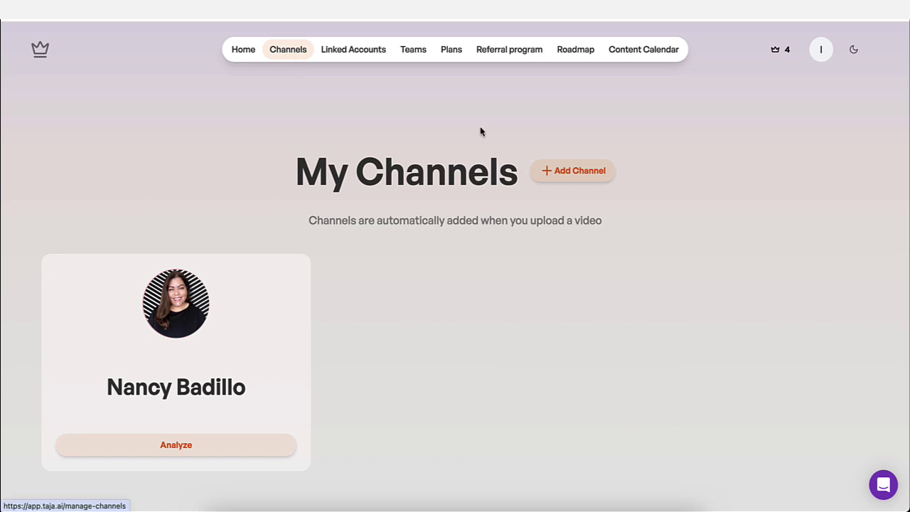
{"action": "left_click", "coordinate": [575, 174]}
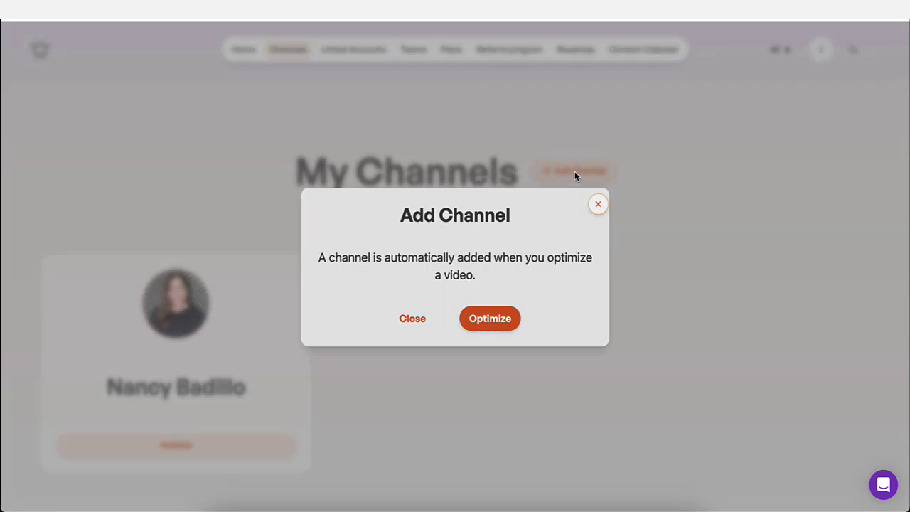
{"action": "left_click", "coordinate": [597, 206]}
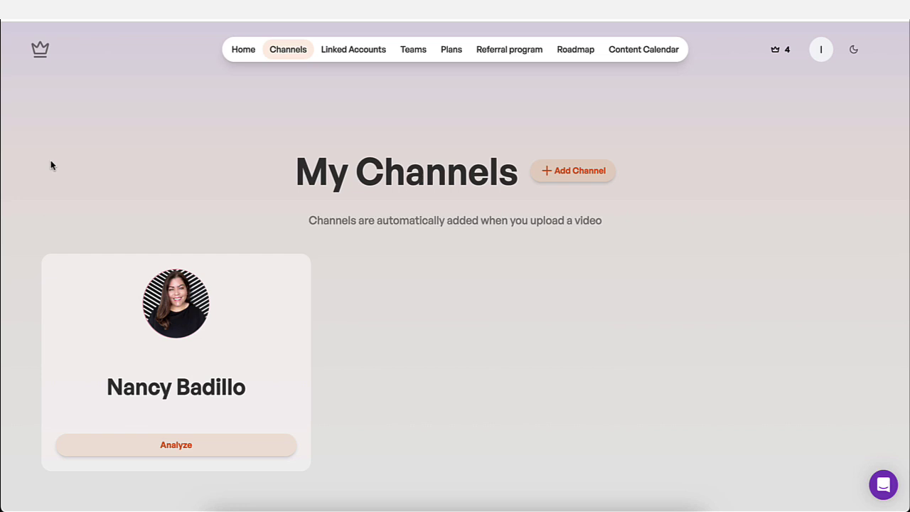
- Open the recent video "Create Your AI Clone: Free Tutorial That Changed My Life" from the home page
{"action": "left_click", "coordinate": [242, 50]}
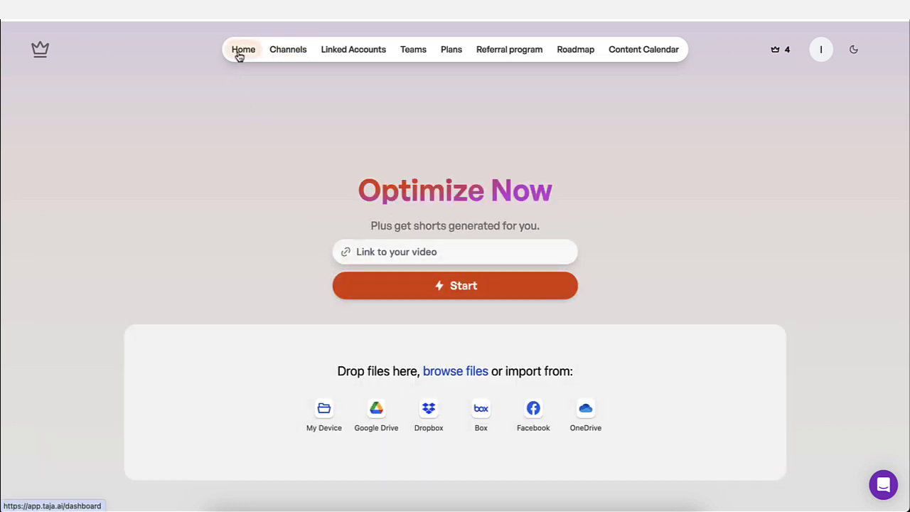
{"action": "scroll", "coordinate": [224, 203], "scroll_direction": "down", "scroll_amount": 2}
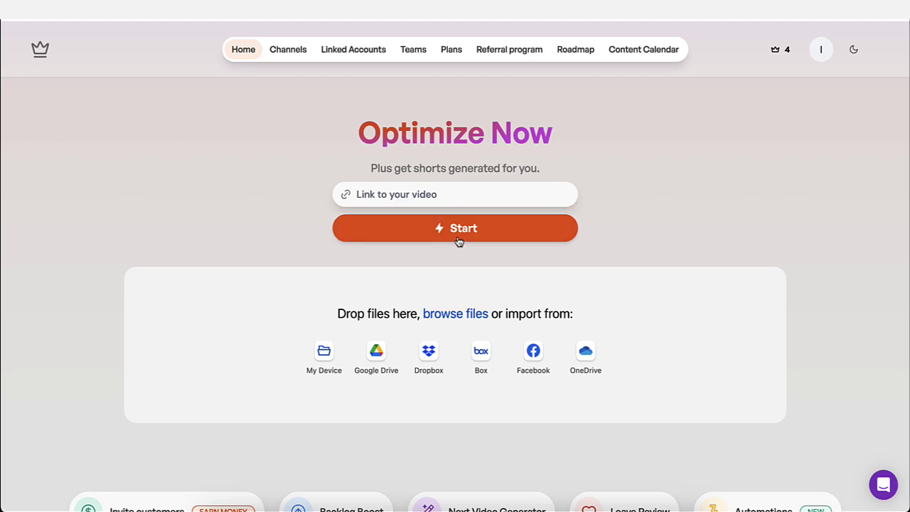
{"action": "scroll", "coordinate": [467, 315], "scroll_direction": "down", "scroll_amount": 5}
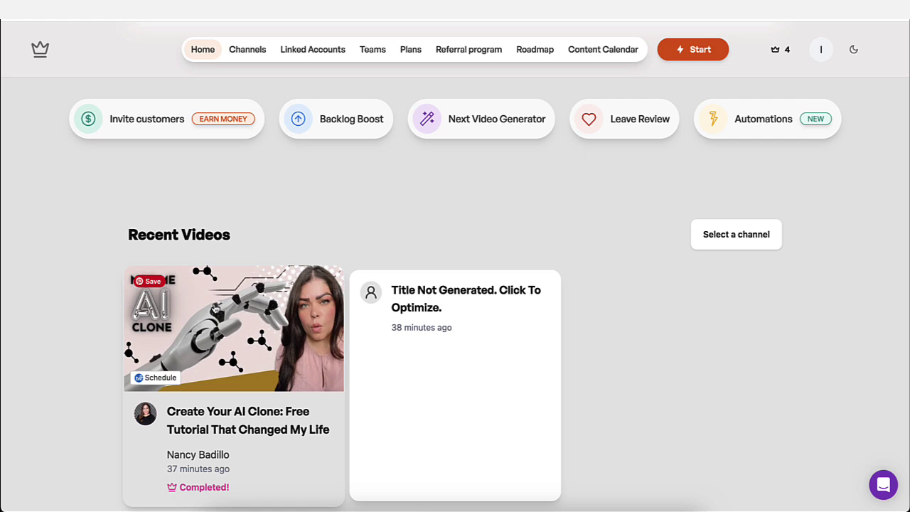
{"action": "left_click", "coordinate": [242, 332]}
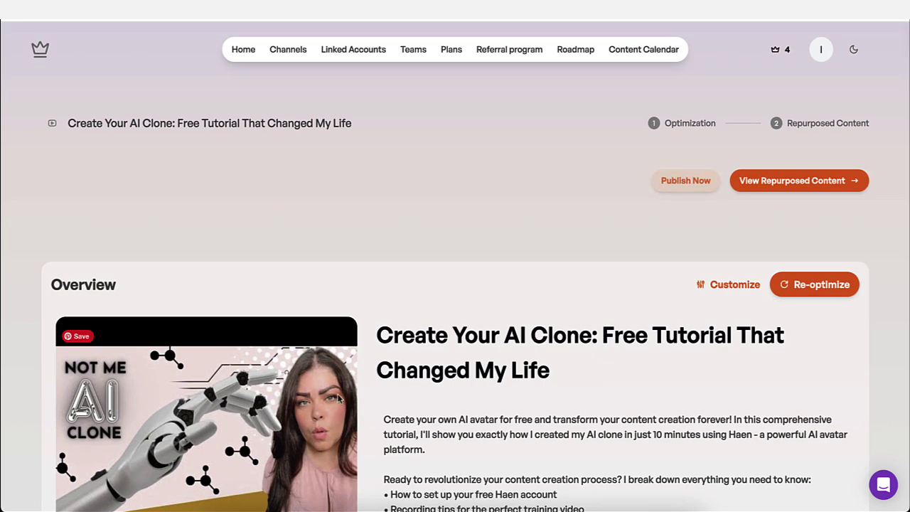
- Read the generated title and description text in the video's overview
{"action": "scroll", "coordinate": [457, 325], "scroll_direction": "down", "scroll_amount": 5}
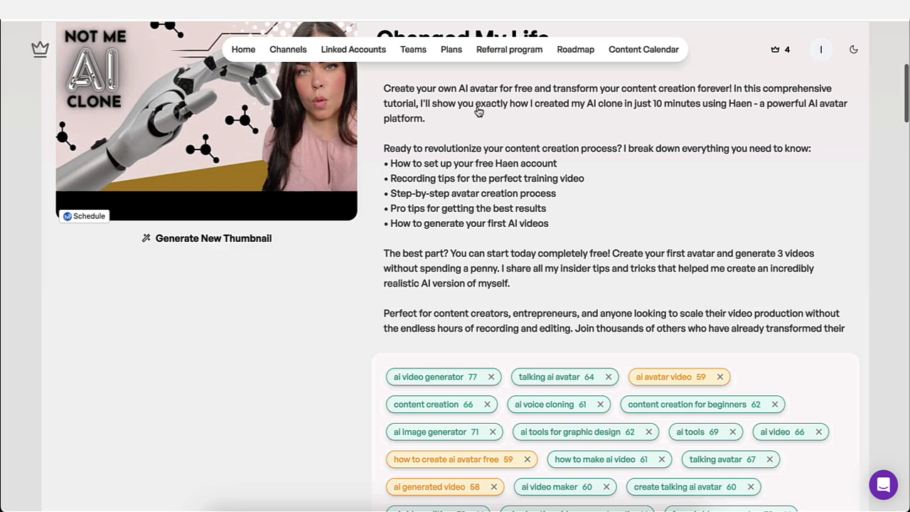
{"action": "scroll", "coordinate": [469, 128], "scroll_direction": "up", "scroll_amount": 2}
{"action": "scroll", "coordinate": [529, 235], "scroll_direction": "down", "scroll_amount": 3}
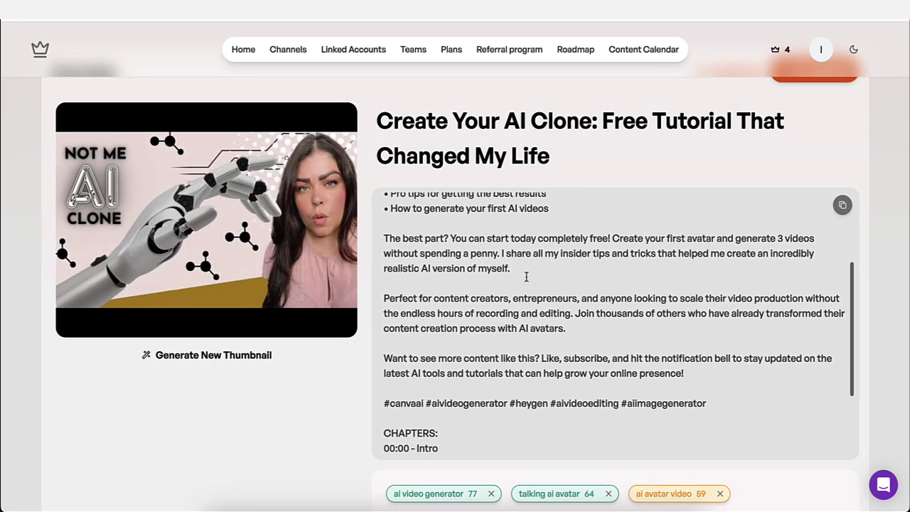
{"action": "scroll", "coordinate": [525, 277], "scroll_direction": "up", "scroll_amount": 3}
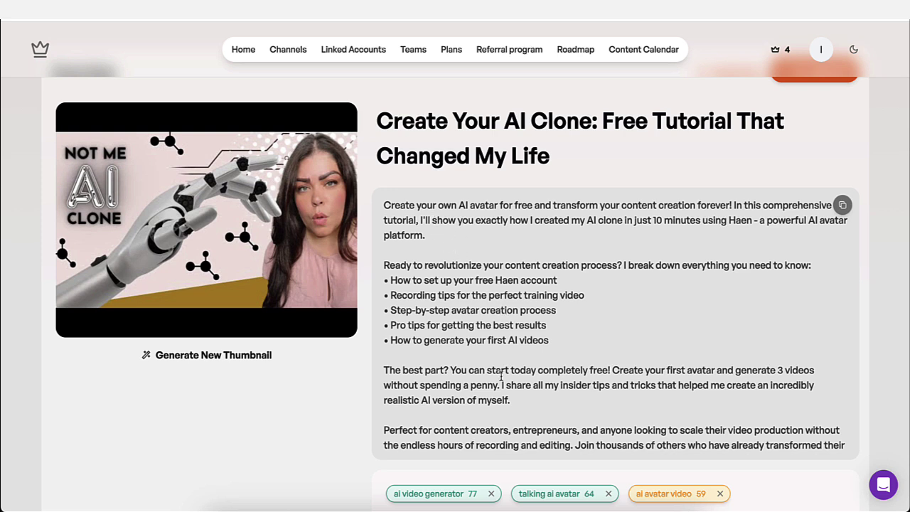
{"action": "scroll", "coordinate": [512, 359], "scroll_direction": "down", "scroll_amount": 1}
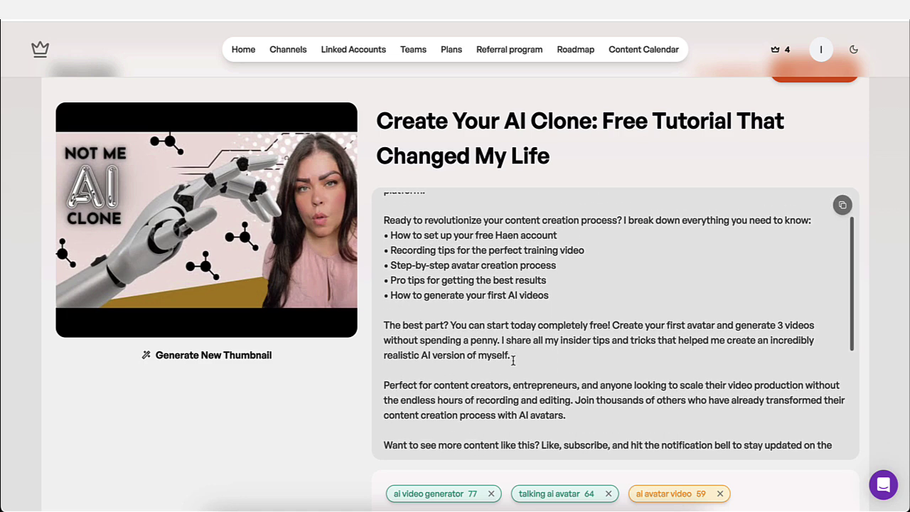
{"action": "scroll", "coordinate": [512, 361], "scroll_direction": "up", "scroll_amount": 1}
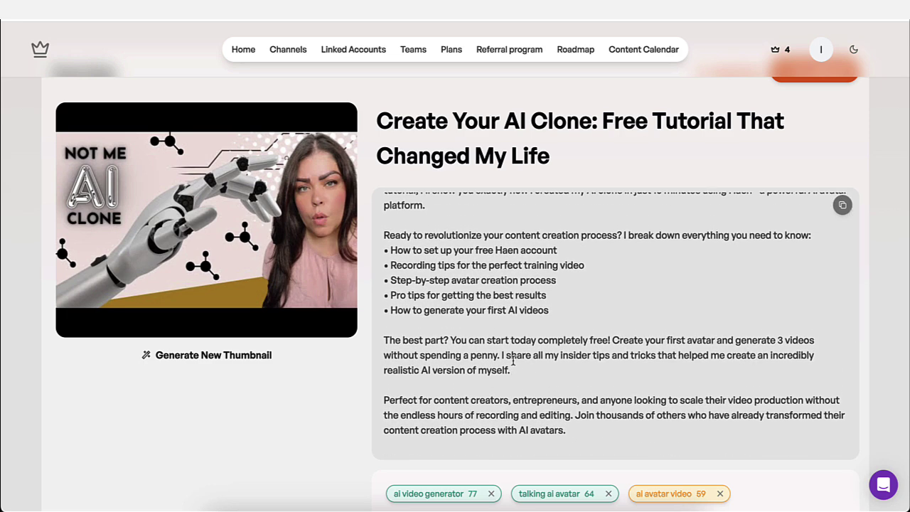
{"action": "scroll", "coordinate": [547, 362], "scroll_direction": "up", "scroll_amount": 1}
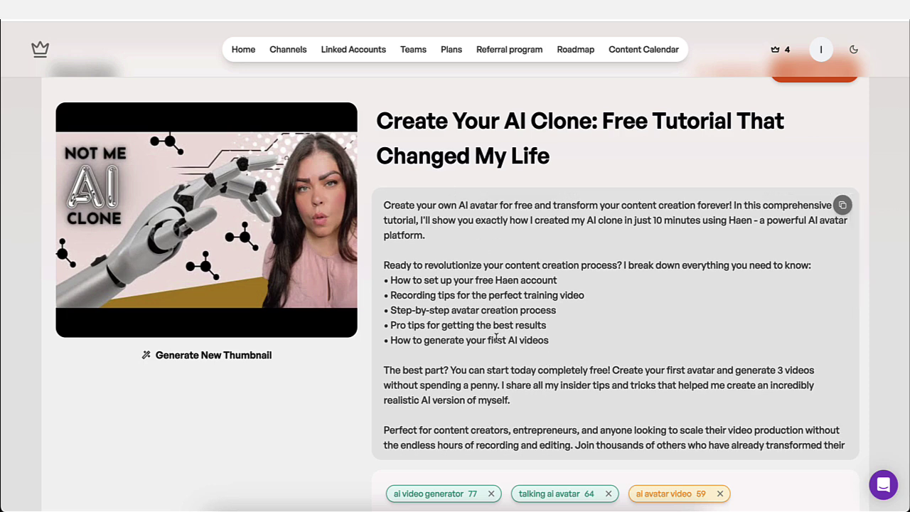
- Examine the hashtags, chapter timestamps and keyword tags in the video's overview
{"action": "scroll", "coordinate": [496, 339], "scroll_direction": "down", "scroll_amount": 1}
{"action": "scroll", "coordinate": [496, 345], "scroll_direction": "down", "scroll_amount": 1}
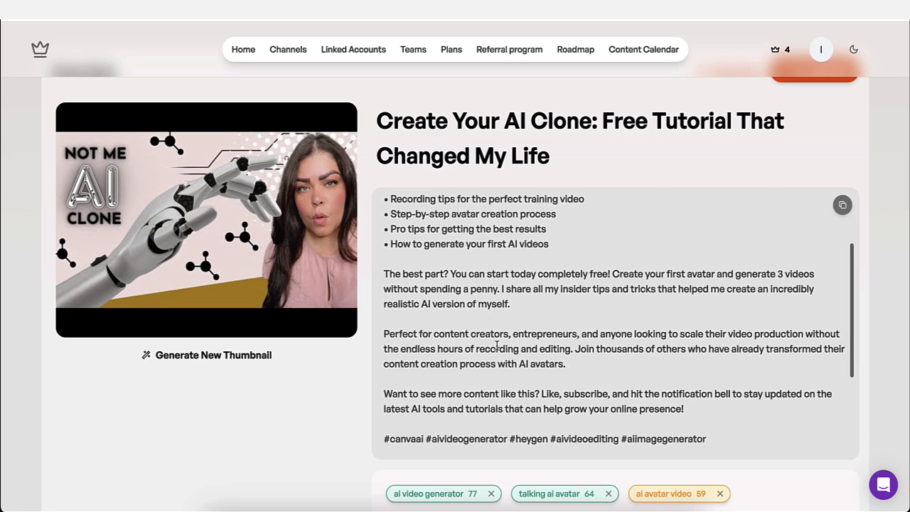
{"action": "scroll", "coordinate": [496, 345], "scroll_direction": "down", "scroll_amount": 2}
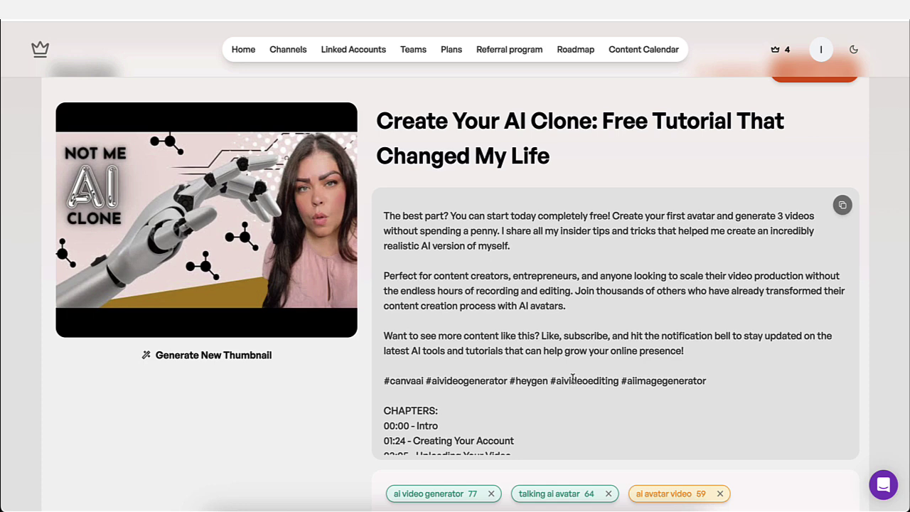
{"action": "scroll", "coordinate": [631, 383], "scroll_direction": "down", "scroll_amount": 1}
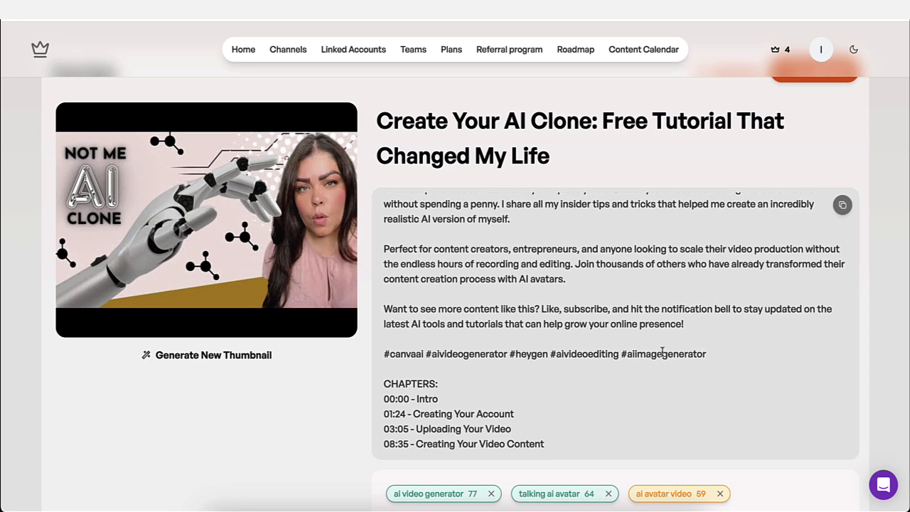
{"action": "scroll", "coordinate": [661, 353], "scroll_direction": "down", "scroll_amount": 3}
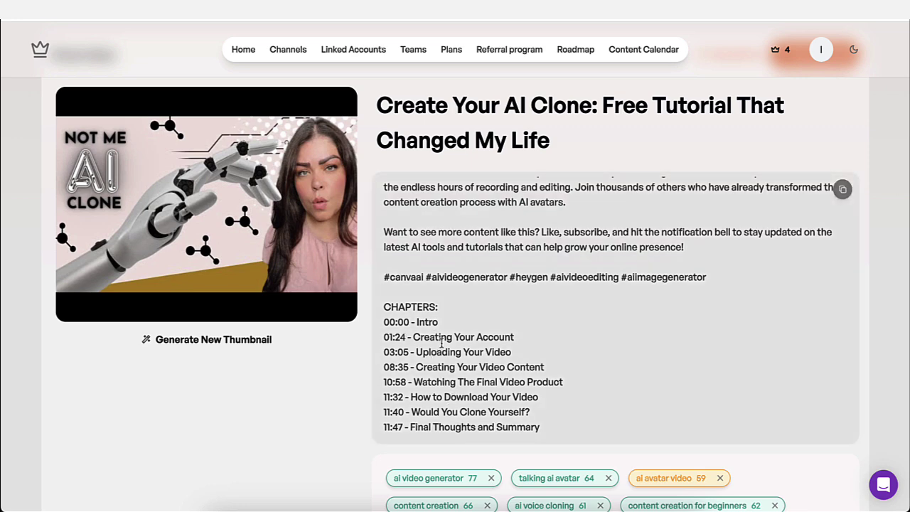
{"action": "scroll", "coordinate": [534, 343], "scroll_direction": "down", "scroll_amount": 3}
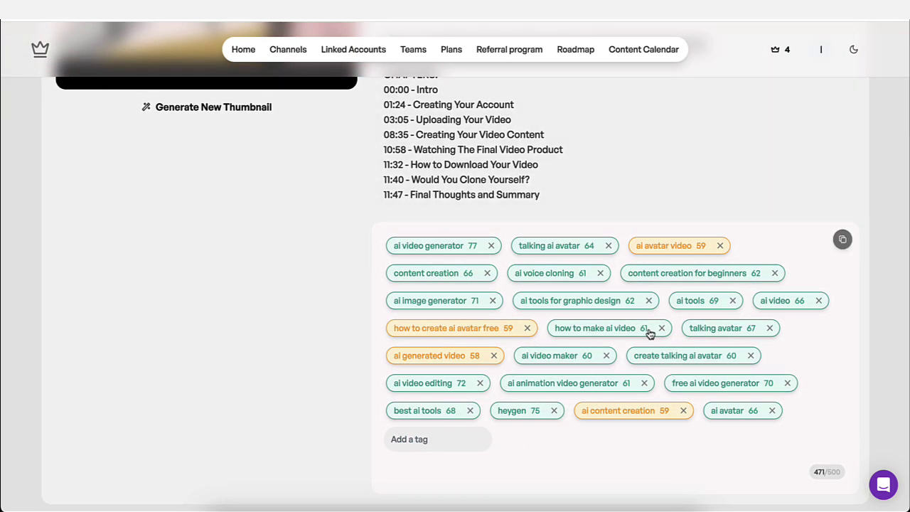
{"action": "scroll", "coordinate": [542, 266], "scroll_direction": "up", "scroll_amount": 5}
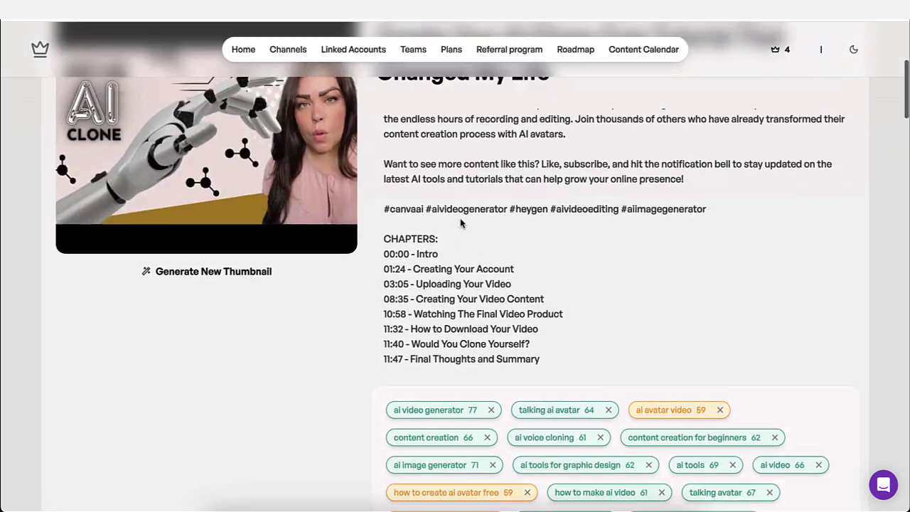
{"action": "scroll", "coordinate": [525, 416], "scroll_direction": "down", "scroll_amount": 1}
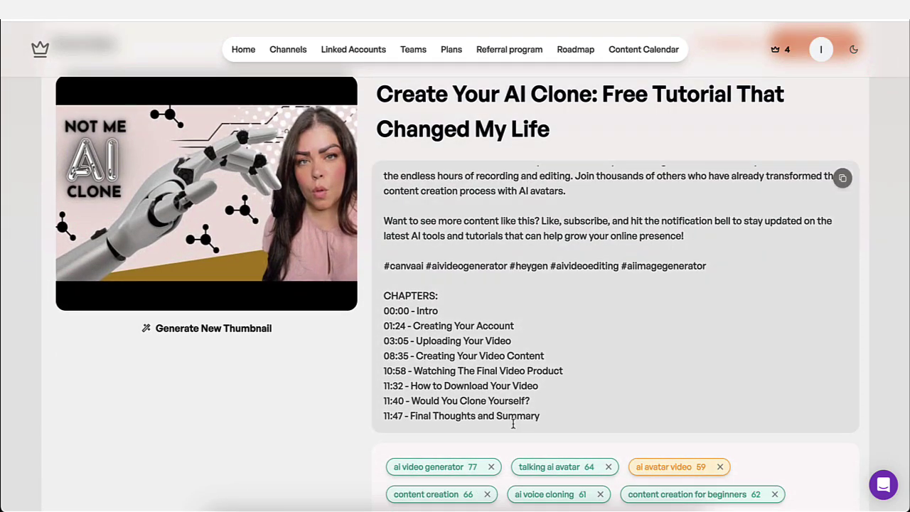
- Compare the scored title suggestions and choose "Create Your AI Clone: Free Tutorial That Changed My Life"
{"action": "scroll", "coordinate": [301, 416], "scroll_direction": "down", "scroll_amount": 6}
{"action": "scroll", "coordinate": [301, 415], "scroll_direction": "down", "scroll_amount": 3}
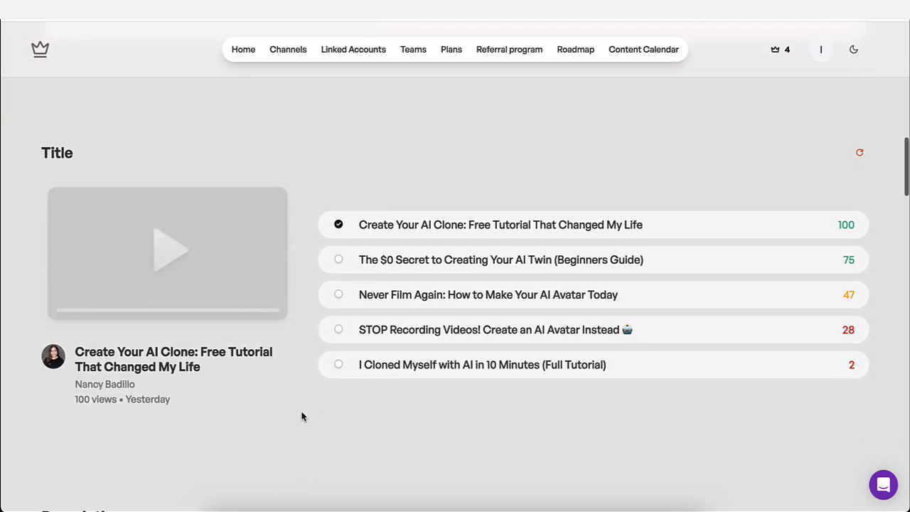
{"action": "scroll", "coordinate": [301, 415], "scroll_direction": "down", "scroll_amount": 3}
{"action": "scroll", "coordinate": [301, 415], "scroll_direction": "up", "scroll_amount": 3}
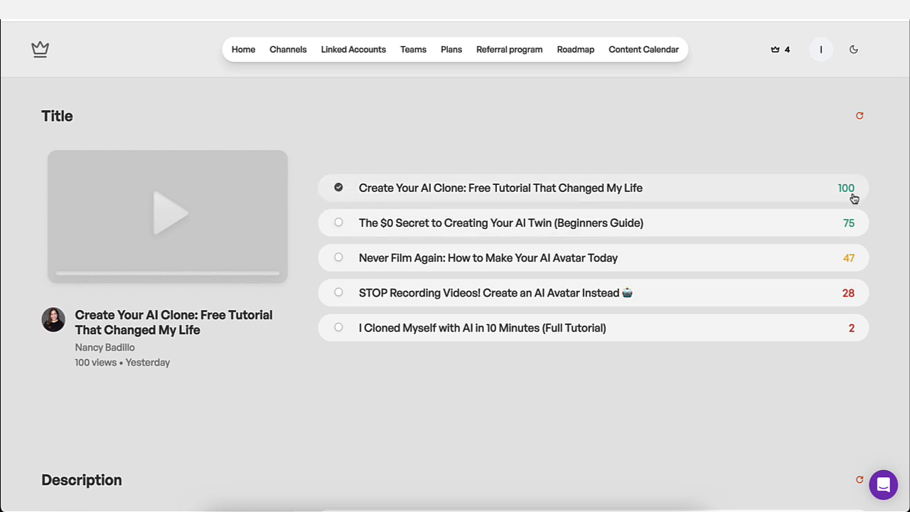
{"action": "left_click", "coordinate": [338, 189]}
- Try adding "Try" and "Free trial:" to the end of the description's opening paragraph, removing each addition again
{"action": "scroll", "coordinate": [374, 368], "scroll_direction": "down", "scroll_amount": 3}
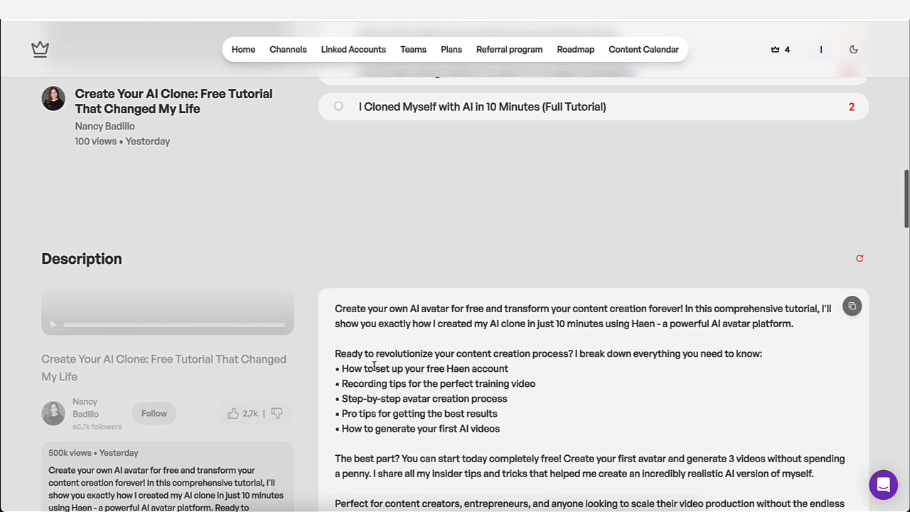
{"action": "scroll", "coordinate": [374, 365], "scroll_direction": "down", "scroll_amount": 2}
{"action": "scroll", "coordinate": [373, 367], "scroll_direction": "up", "scroll_amount": 2}
{"action": "scroll", "coordinate": [474, 225], "scroll_direction": "down", "scroll_amount": 1}
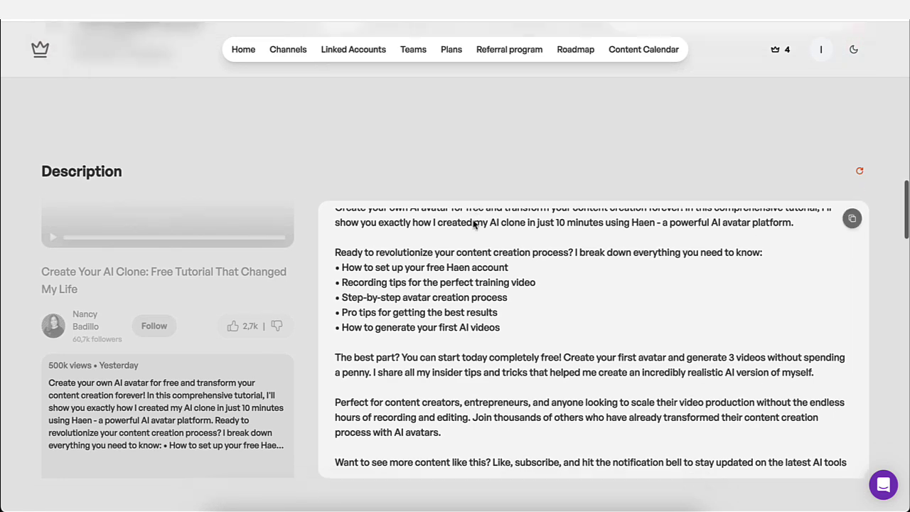
{"action": "scroll", "coordinate": [469, 249], "scroll_direction": "up", "scroll_amount": 2}
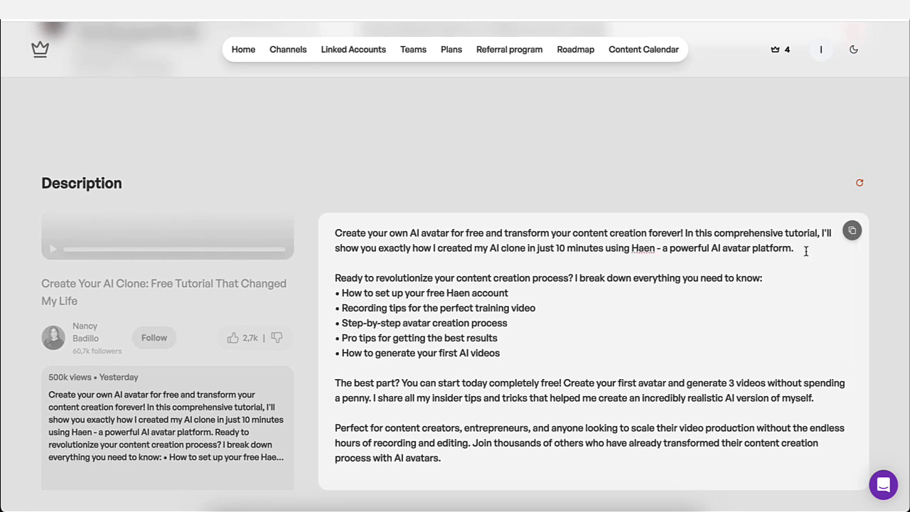
{"action": "type", "text": "Try"}
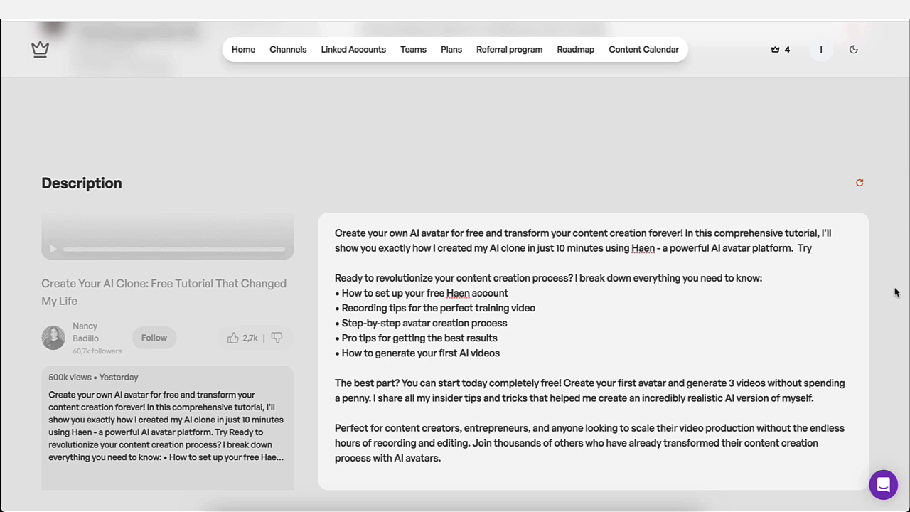
{"action": "key", "text": "BackSpace"}
{"action": "key", "text": "BackSpace"}
{"action": "key", "text": "BackSpace"}
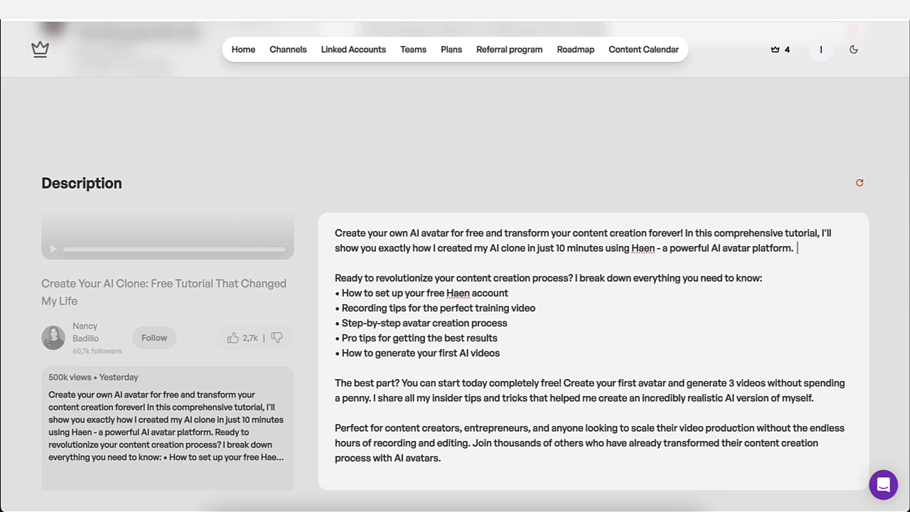
{"action": "type", "text": "Free trial:"}
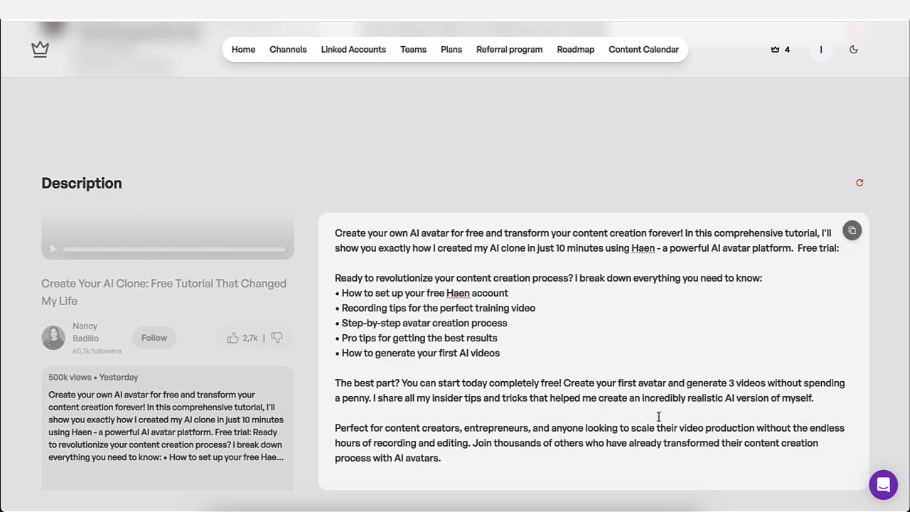
{"action": "left_click_drag", "start_coordinate": [797, 248], "coordinate": [841, 247]}
{"action": "key", "text": "BackSpace"}
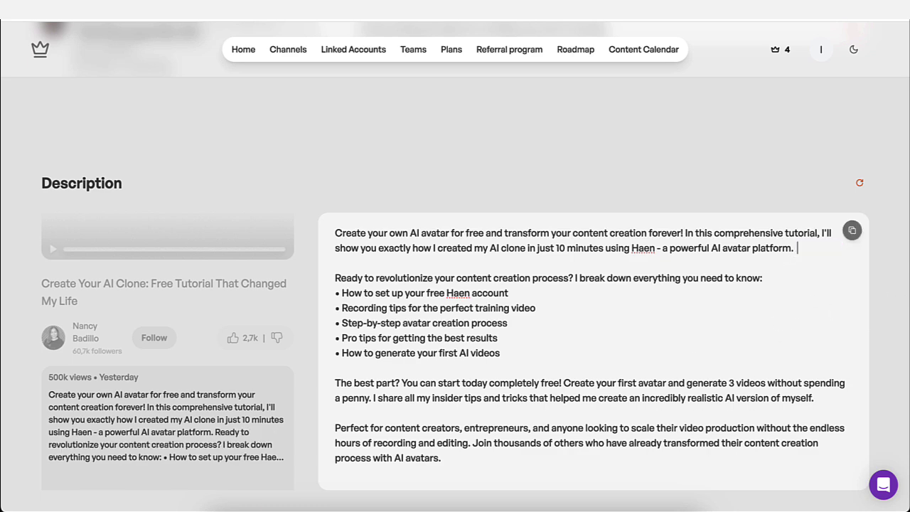
- Review the rest of the editable description down to its chapters, and the scored tags in the Tags section
{"action": "scroll", "coordinate": [688, 373], "scroll_direction": "down", "scroll_amount": 10}
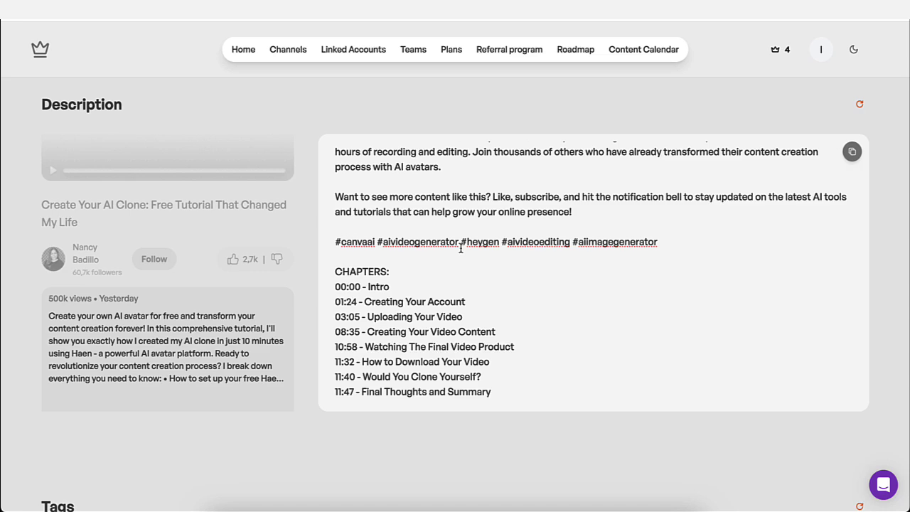
{"action": "scroll", "coordinate": [458, 252], "scroll_direction": "up", "scroll_amount": 10}
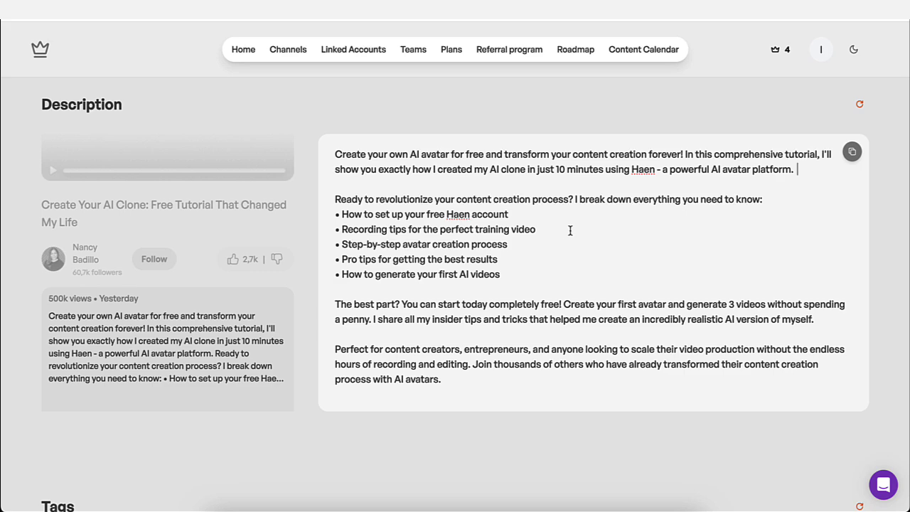
{"action": "scroll", "coordinate": [463, 320], "scroll_direction": "down", "scroll_amount": 5}
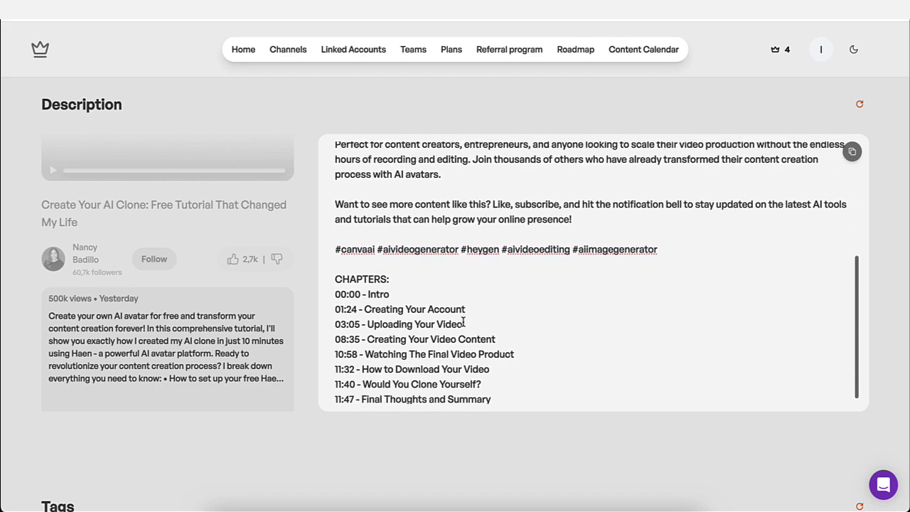
{"action": "scroll", "coordinate": [464, 321], "scroll_direction": "down", "scroll_amount": 5}
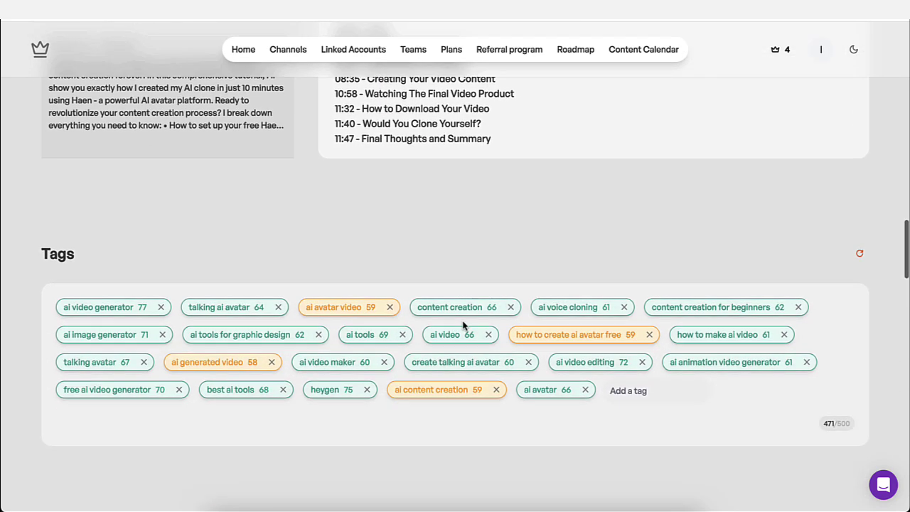
{"action": "scroll", "coordinate": [463, 326], "scroll_direction": "down", "scroll_amount": 2}
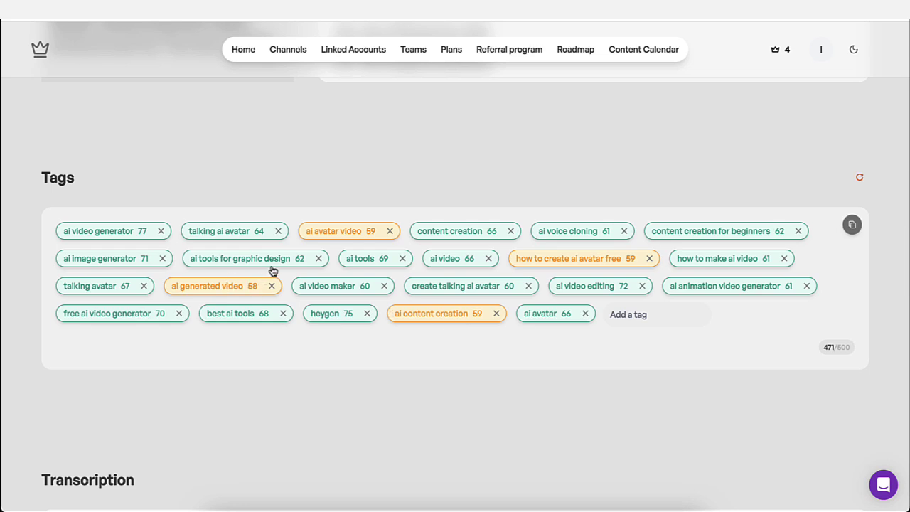
{"action": "mouse_move", "coordinate": [277, 267]}
{"action": "scroll", "coordinate": [535, 344], "scroll_direction": "up", "scroll_amount": 2}
{"action": "scroll", "coordinate": [534, 329], "scroll_direction": "down", "scroll_amount": 2}
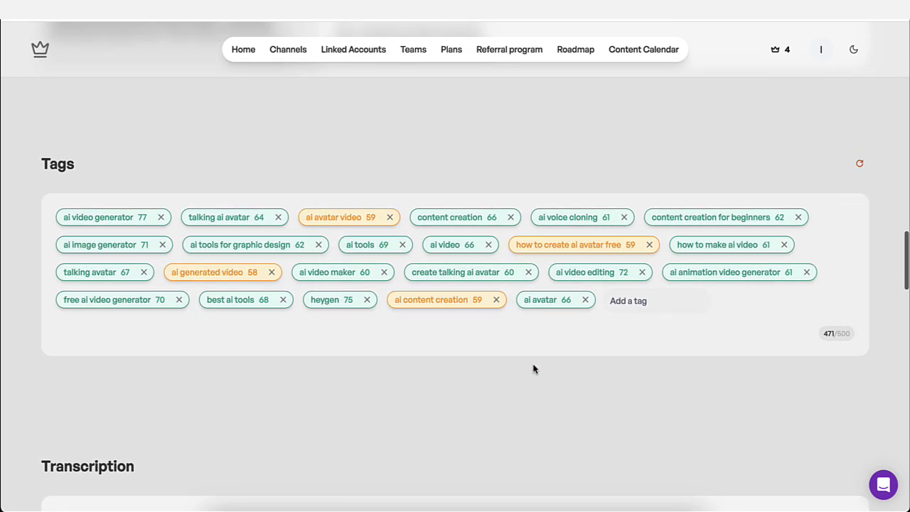
- Read the video's transcription and recheck the generated description and scored tags
{"action": "scroll", "coordinate": [534, 368], "scroll_direction": "down", "scroll_amount": 6}
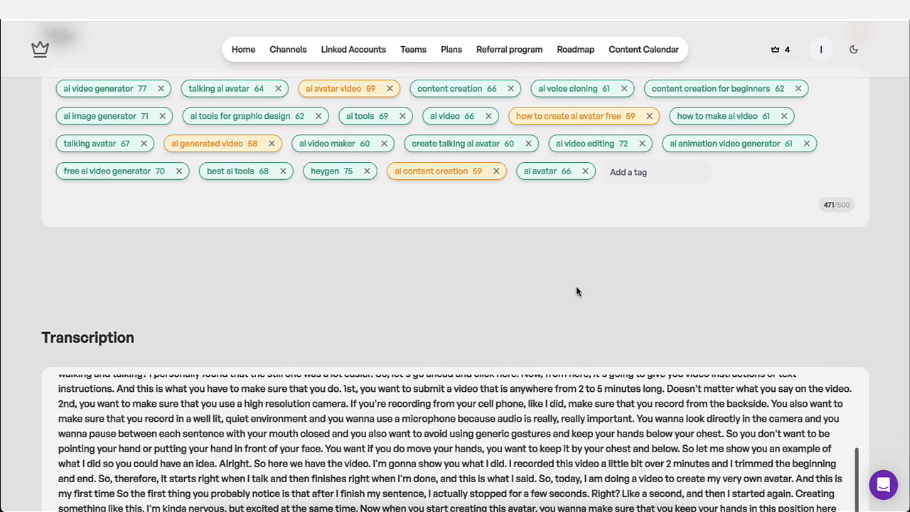
{"action": "scroll", "coordinate": [576, 291], "scroll_direction": "down", "scroll_amount": 3}
{"action": "scroll", "coordinate": [880, 250], "scroll_direction": "down", "scroll_amount": 2}
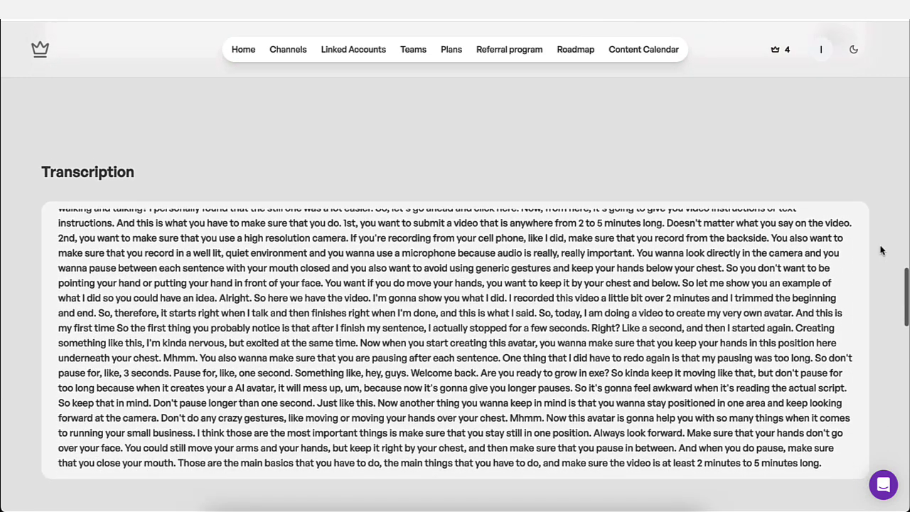
{"action": "scroll", "coordinate": [880, 250], "scroll_direction": "down", "scroll_amount": 1}
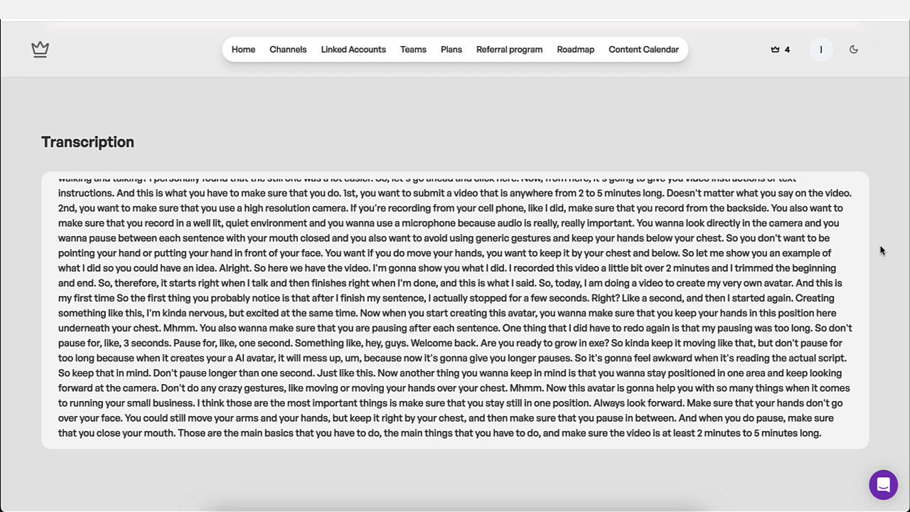
{"action": "scroll", "coordinate": [856, 108], "scroll_direction": "up", "scroll_amount": 5}
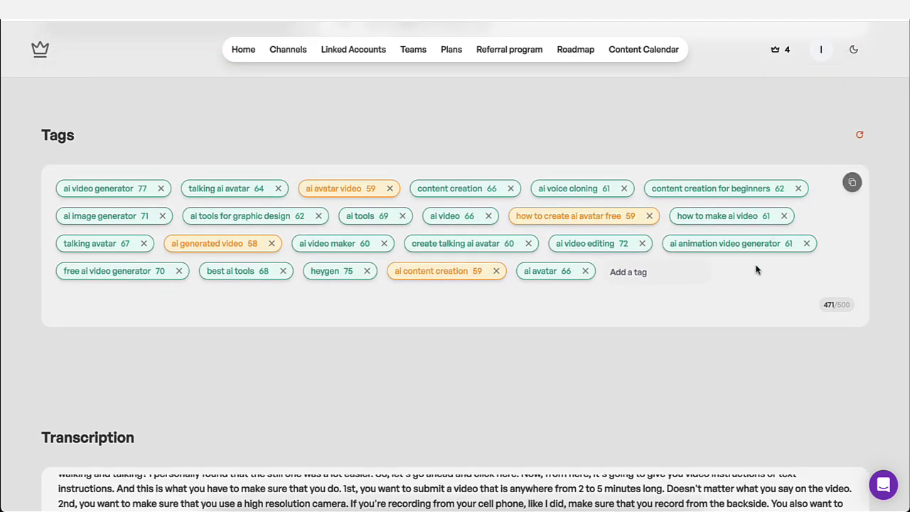
{"action": "scroll", "coordinate": [750, 281], "scroll_direction": "up", "scroll_amount": 6}
{"action": "scroll", "coordinate": [748, 282], "scroll_direction": "up", "scroll_amount": 3}
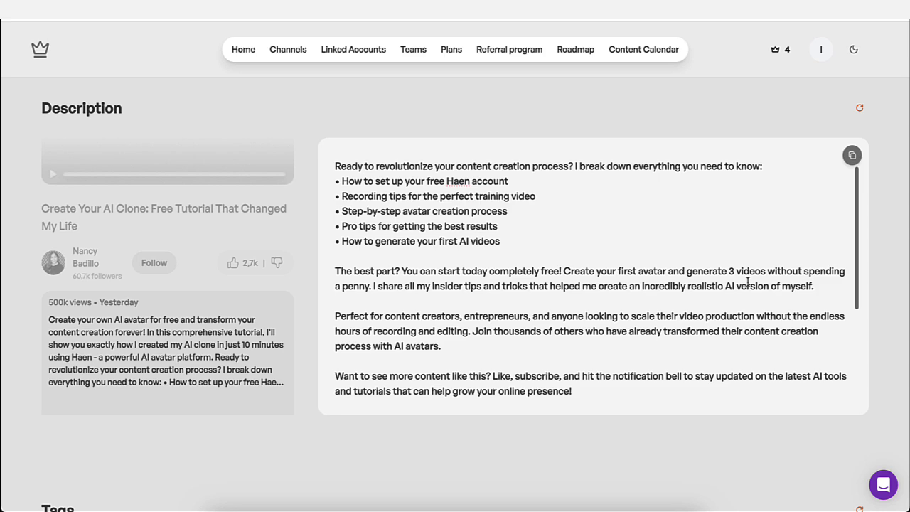
{"action": "scroll", "coordinate": [891, 236], "scroll_direction": "down", "scroll_amount": 4}
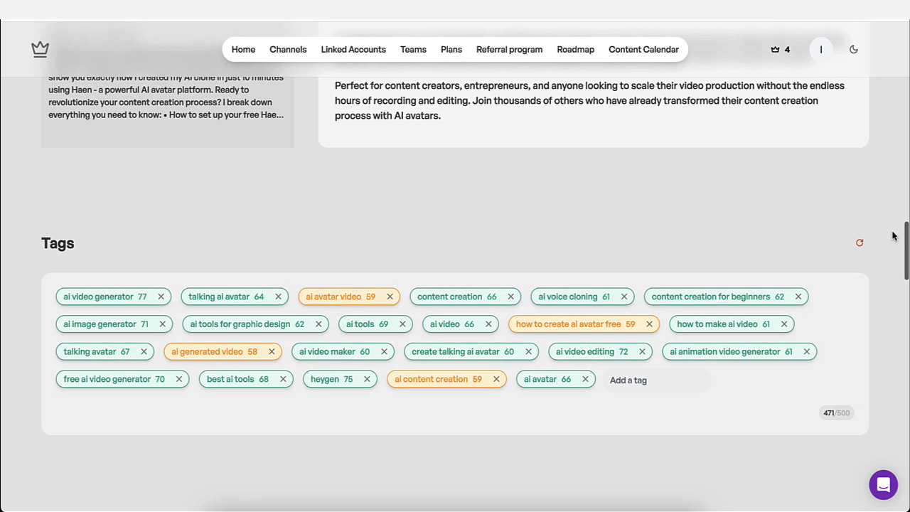
{"action": "scroll", "coordinate": [850, 281], "scroll_direction": "down", "scroll_amount": 2}
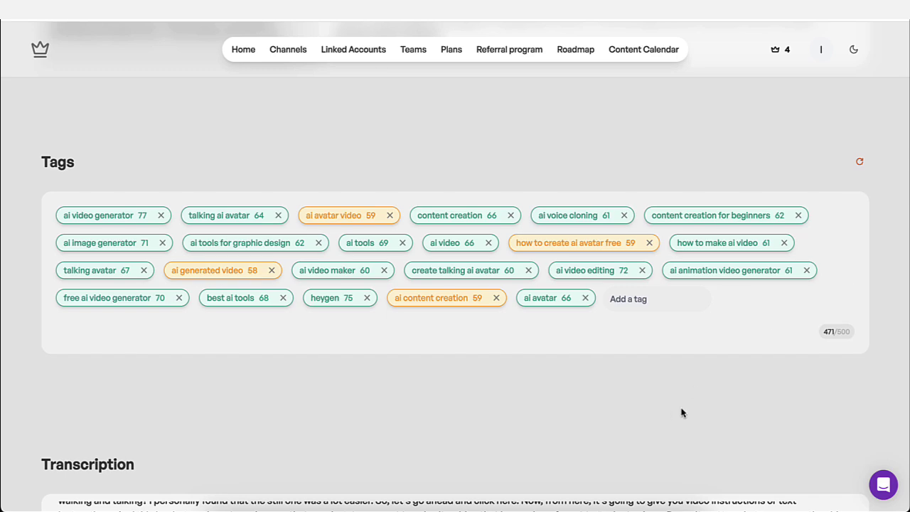
{"action": "scroll", "coordinate": [679, 411], "scroll_direction": "down", "scroll_amount": 2}
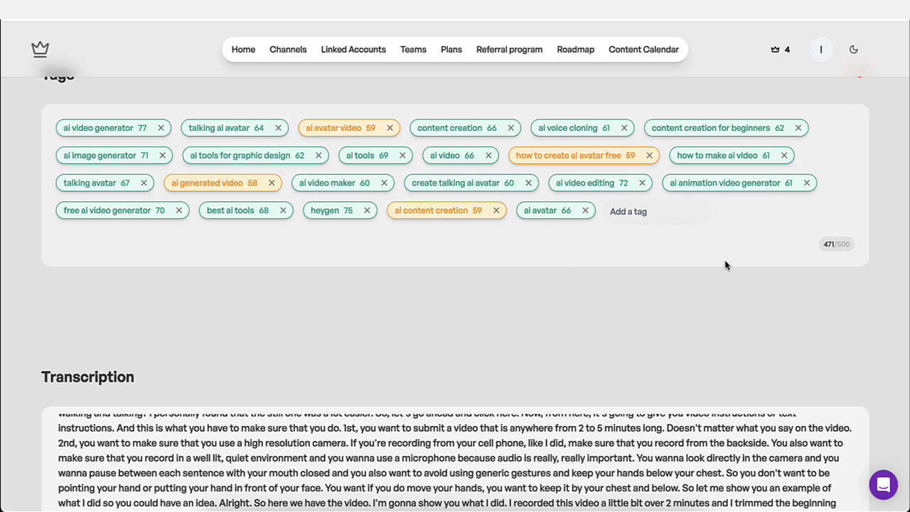
- Look over the generated thumbnails and set the thumbnail regeneration mode to "Add faces from your video"
{"action": "scroll", "coordinate": [794, 268], "scroll_direction": "down", "scroll_amount": 10}
{"action": "scroll", "coordinate": [893, 315], "scroll_direction": "up", "scroll_amount": 5}
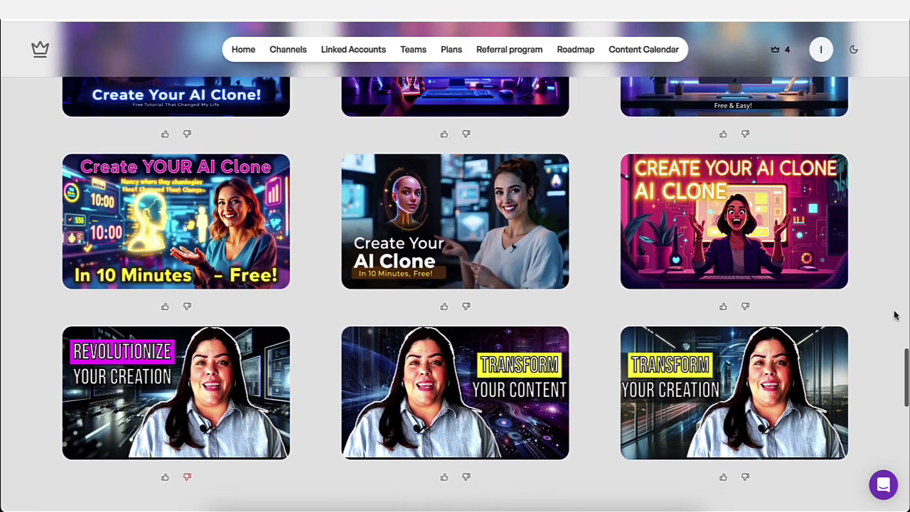
{"action": "scroll", "coordinate": [895, 315], "scroll_direction": "down", "scroll_amount": 2}
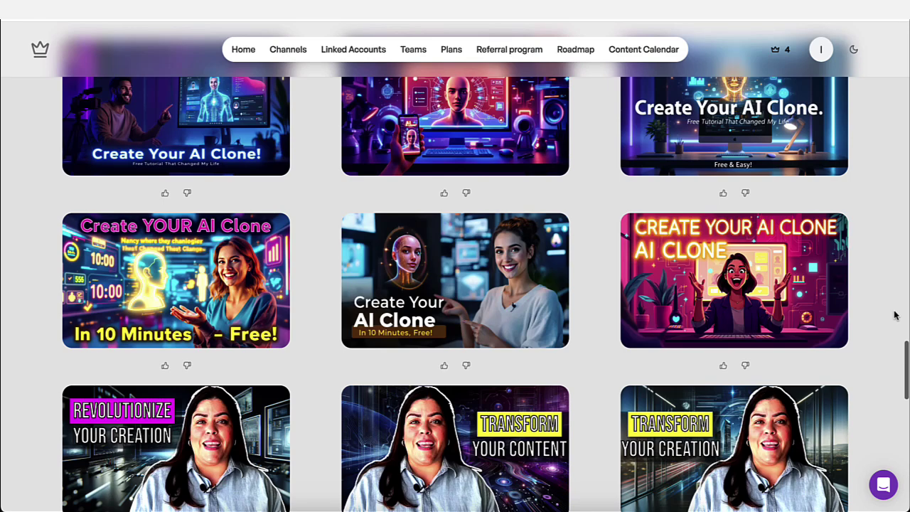
{"action": "scroll", "coordinate": [875, 266], "scroll_direction": "down", "scroll_amount": 7}
{"action": "scroll", "coordinate": [794, 248], "scroll_direction": "up", "scroll_amount": 2}
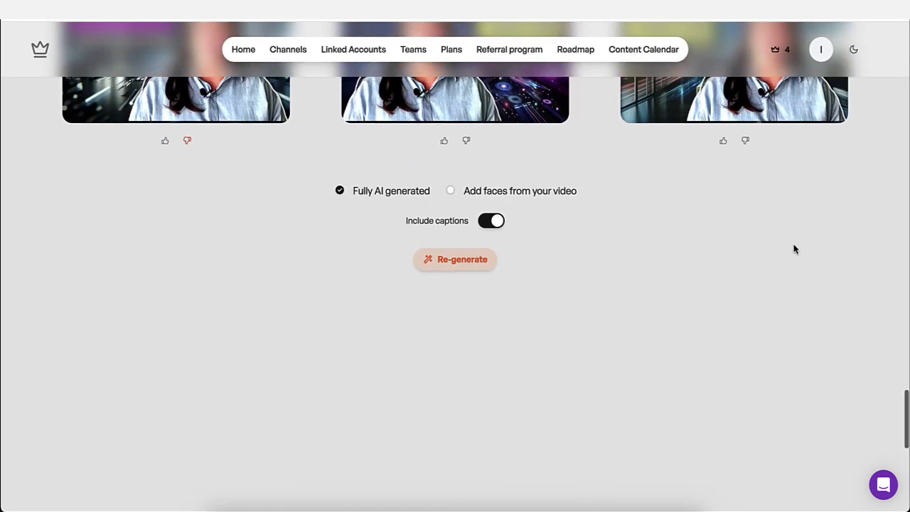
{"action": "scroll", "coordinate": [419, 200], "scroll_direction": "up", "scroll_amount": 1}
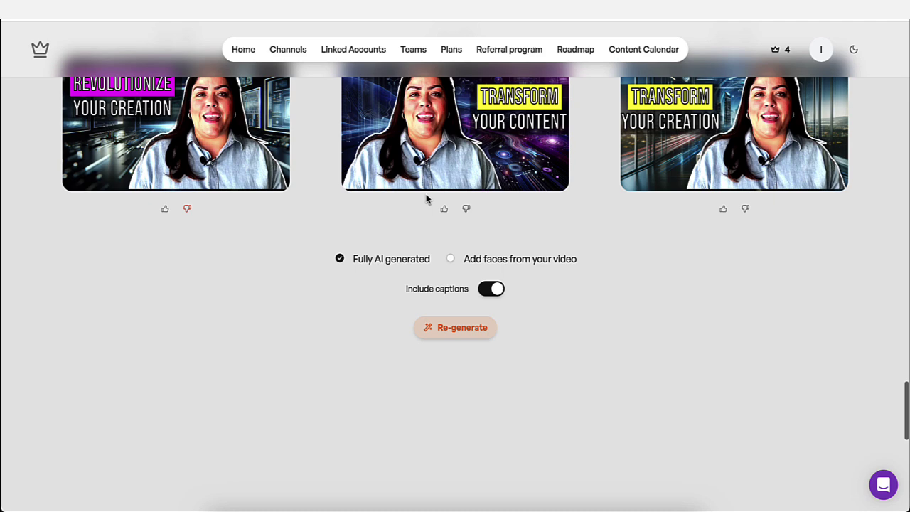
{"action": "left_click", "coordinate": [451, 258]}
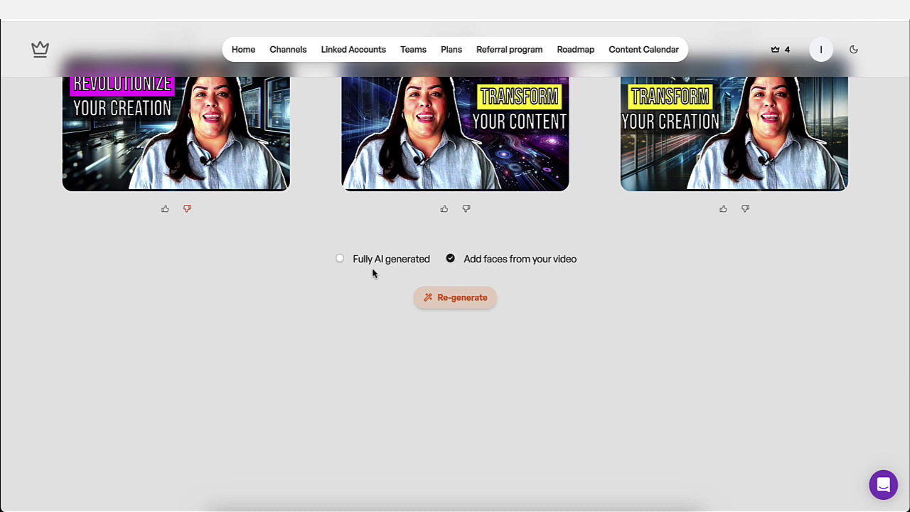
- Compare the generated thumbnails and open the "Revolutionize Your Creation" one in the Thumbnail Designer
{"action": "scroll", "coordinate": [507, 269], "scroll_direction": "up", "scroll_amount": 4}
{"action": "scroll", "coordinate": [507, 264], "scroll_direction": "down", "scroll_amount": 1}
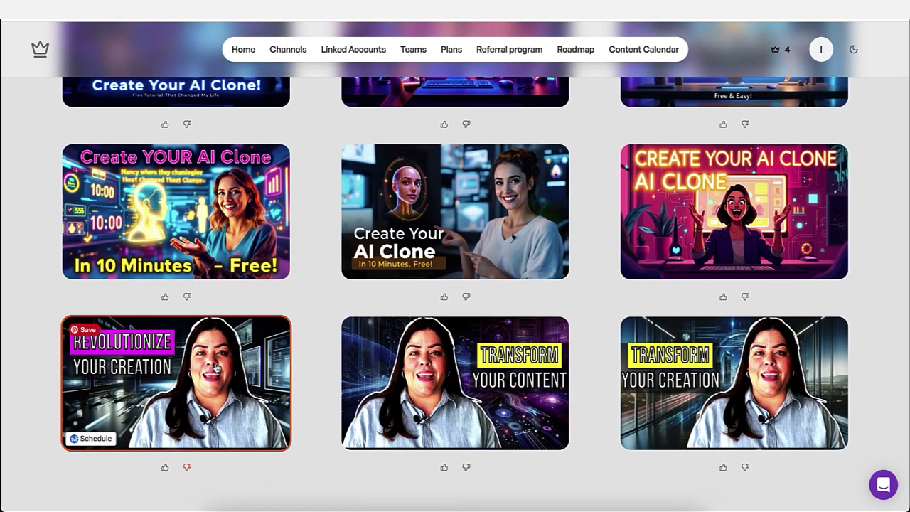
{"action": "scroll", "coordinate": [228, 260], "scroll_direction": "up", "scroll_amount": 3}
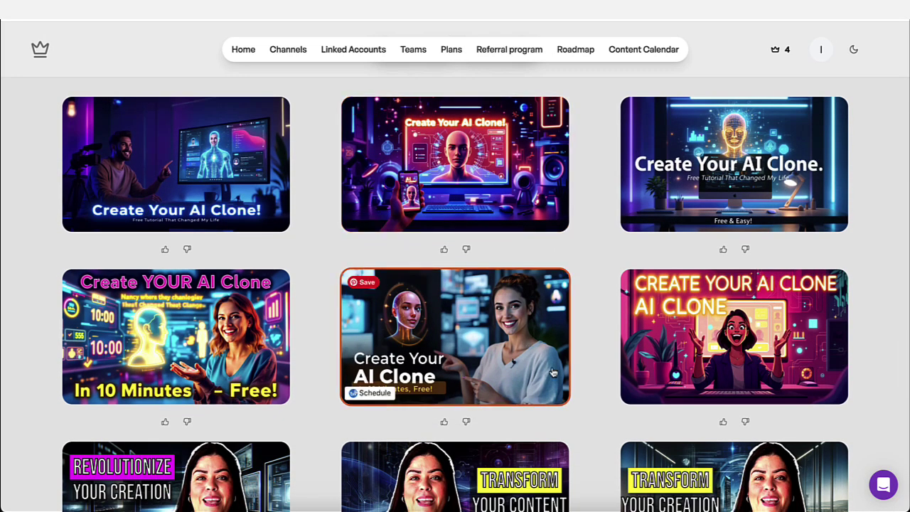
{"action": "scroll", "coordinate": [455, 334], "scroll_direction": "down", "scroll_amount": 2}
{"action": "left_click", "coordinate": [250, 320]}
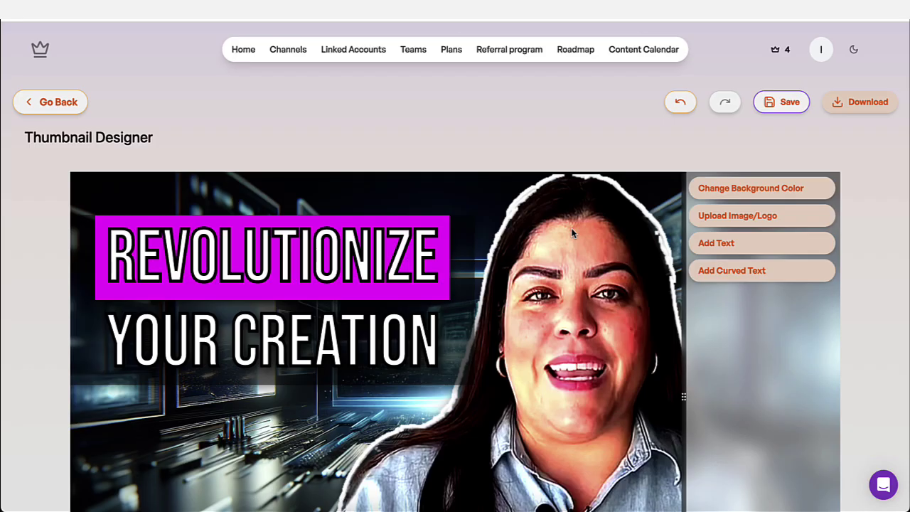
- Inspect the designer's options for background color, added text and curved text without applying any of them
{"action": "left_click", "coordinate": [797, 193]}
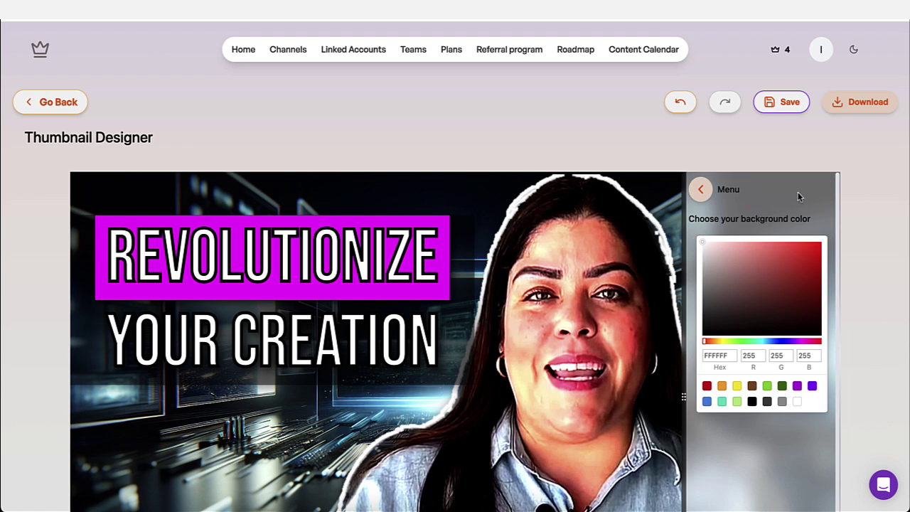
{"action": "left_click", "coordinate": [700, 189]}
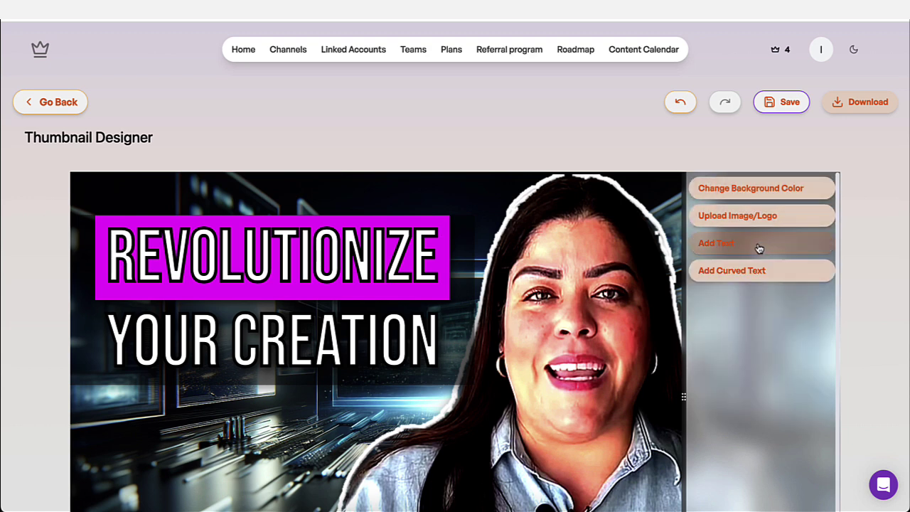
{"action": "left_click", "coordinate": [757, 244]}
{"action": "left_click", "coordinate": [700, 189]}
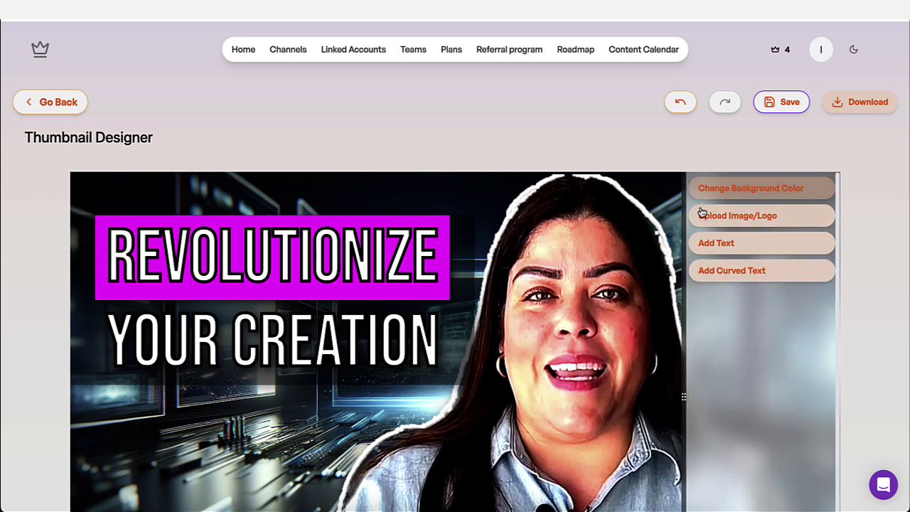
{"action": "left_click", "coordinate": [712, 274]}
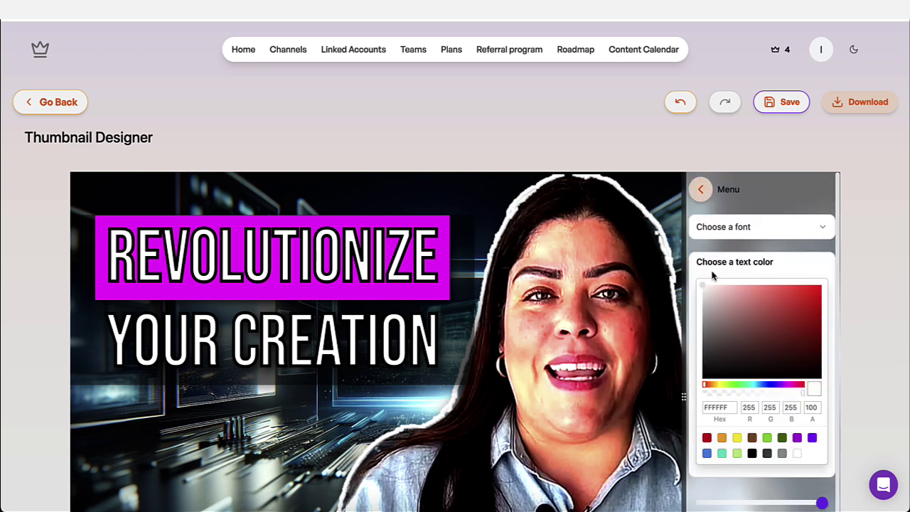
{"action": "left_click", "coordinate": [701, 189]}
- Replace the highlighted word "REVOLUTIONIZE" in the thumbnail's heading with "AI YOURSELF"
{"action": "left_click", "coordinate": [346, 249]}
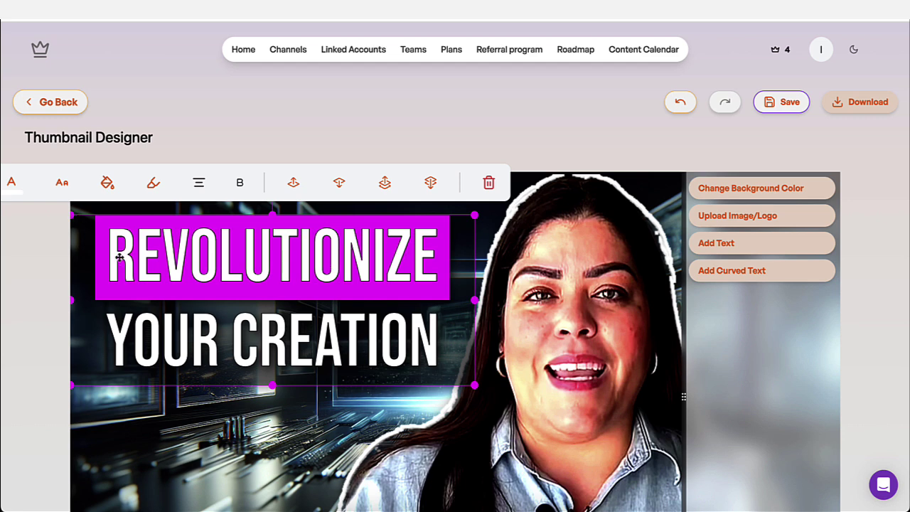
{"action": "double_click", "coordinate": [142, 272]}
{"action": "left_click", "coordinate": [142, 272]}
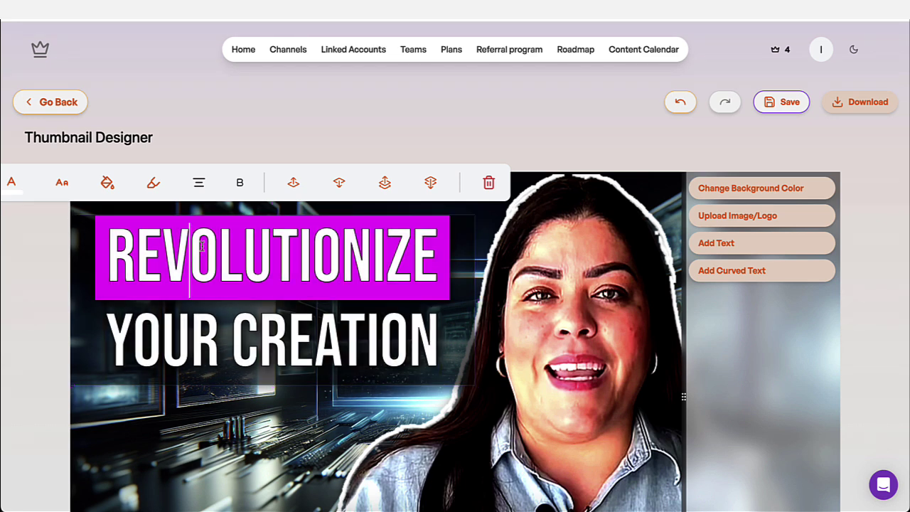
{"action": "left_click_drag", "start_coordinate": [438, 245], "coordinate": [116, 244]}
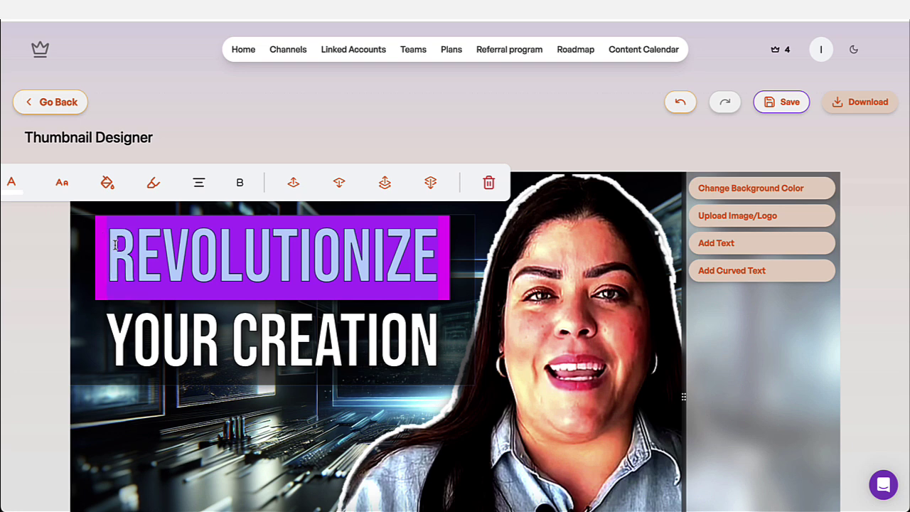
{"action": "type", "text": "AI Y"}
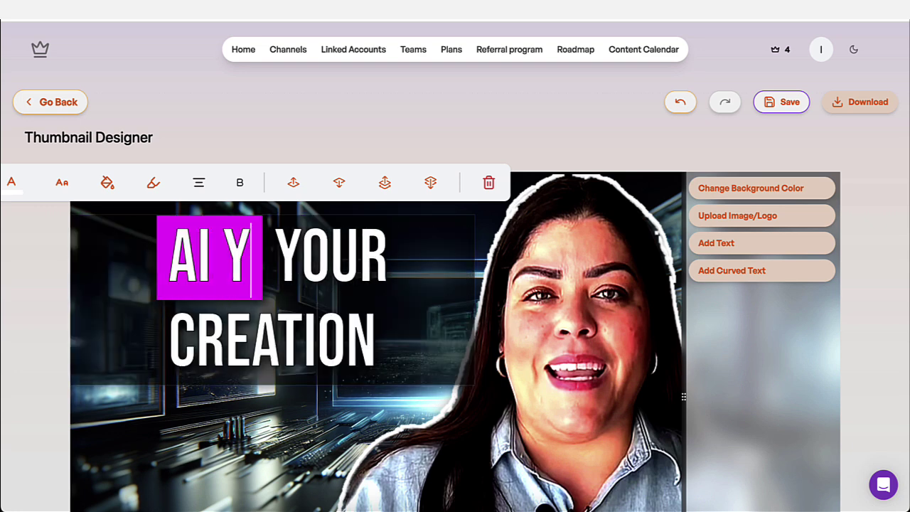
{"action": "type", "text": "OURSELF"}
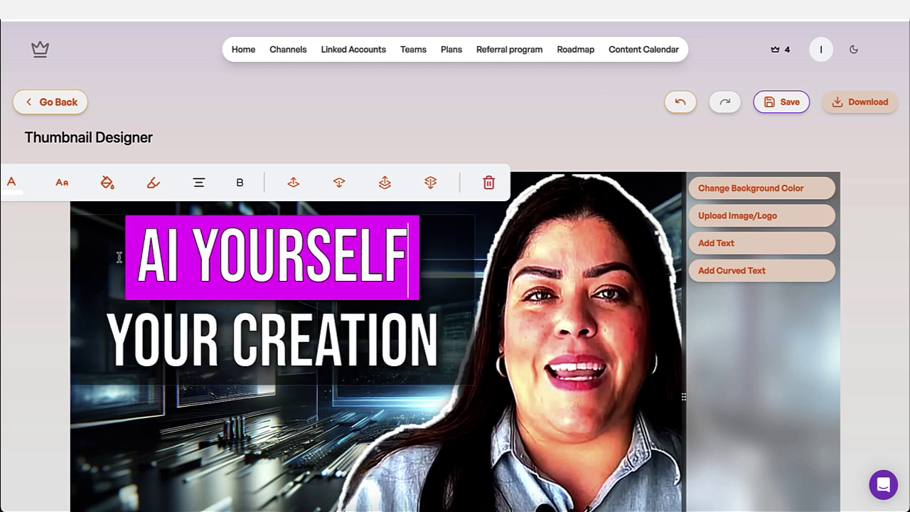
- Check the file types available for downloading the edited thumbnail and return to the video's optimization page
{"action": "scroll", "coordinate": [267, 399], "scroll_direction": "down", "scroll_amount": 5}
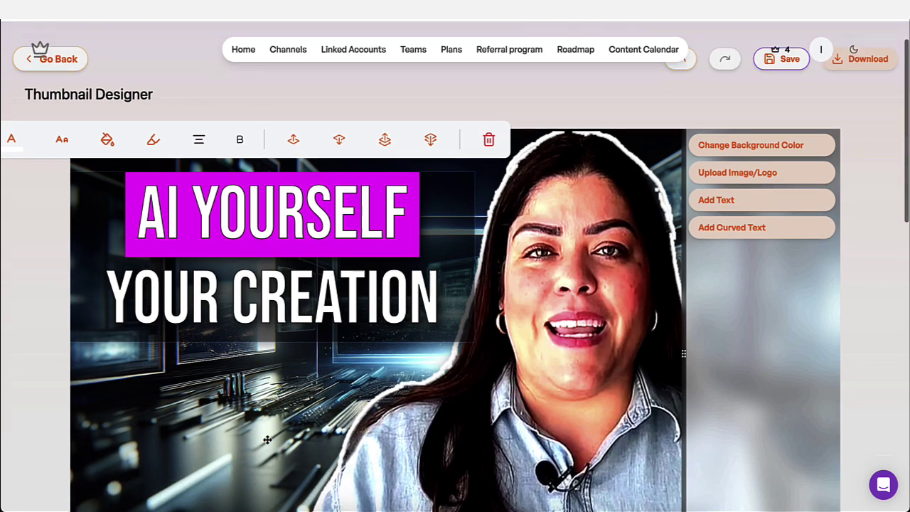
{"action": "scroll", "coordinate": [266, 440], "scroll_direction": "up", "scroll_amount": 5}
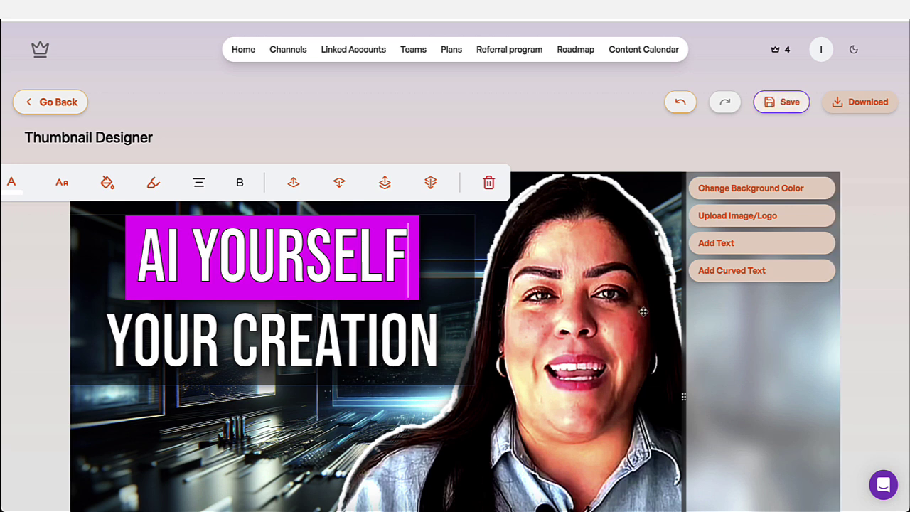
{"action": "left_click", "coordinate": [869, 103]}
{"action": "left_click", "coordinate": [828, 170]}
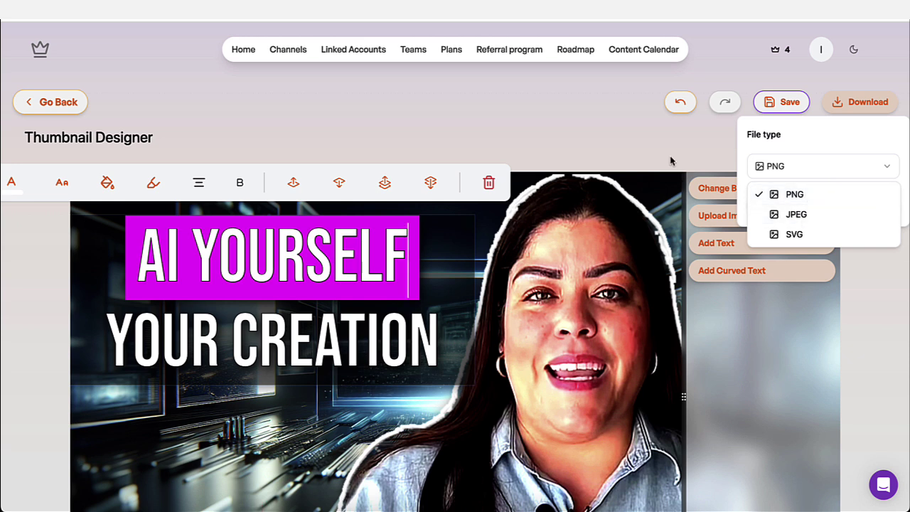
{"action": "left_click", "coordinate": [696, 146]}
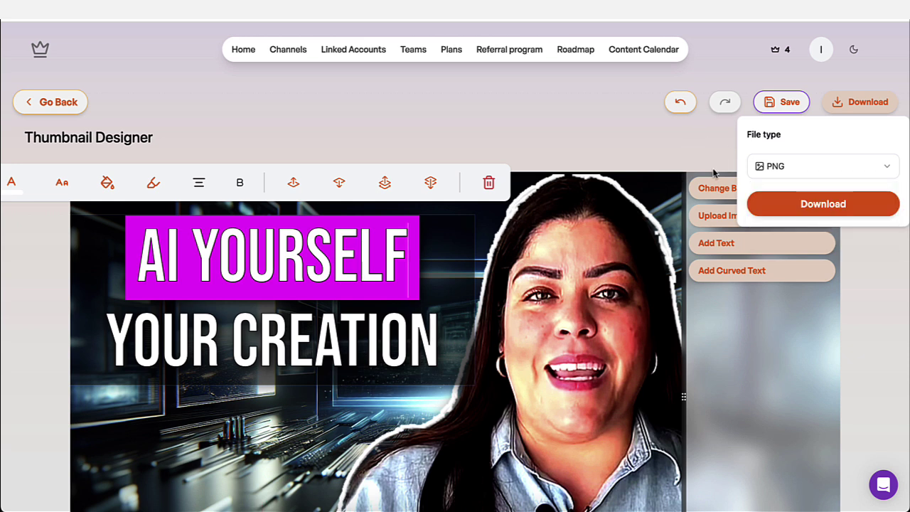
{"action": "left_click", "coordinate": [54, 103]}
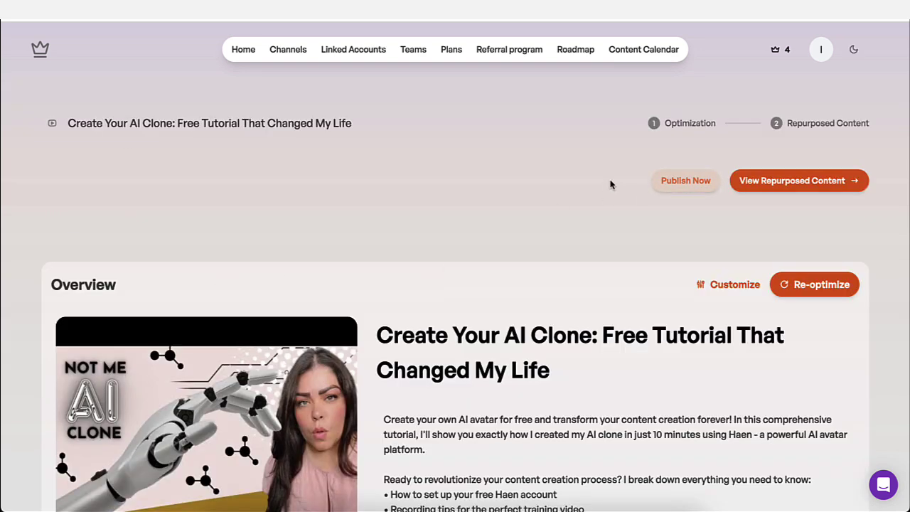
- Review the optimization page from the overview through the tags and generated thumbnails to the saved thumbnail preview
{"action": "scroll", "coordinate": [488, 349], "scroll_direction": "down", "scroll_amount": 5}
{"action": "scroll", "coordinate": [487, 348], "scroll_direction": "down", "scroll_amount": 15}
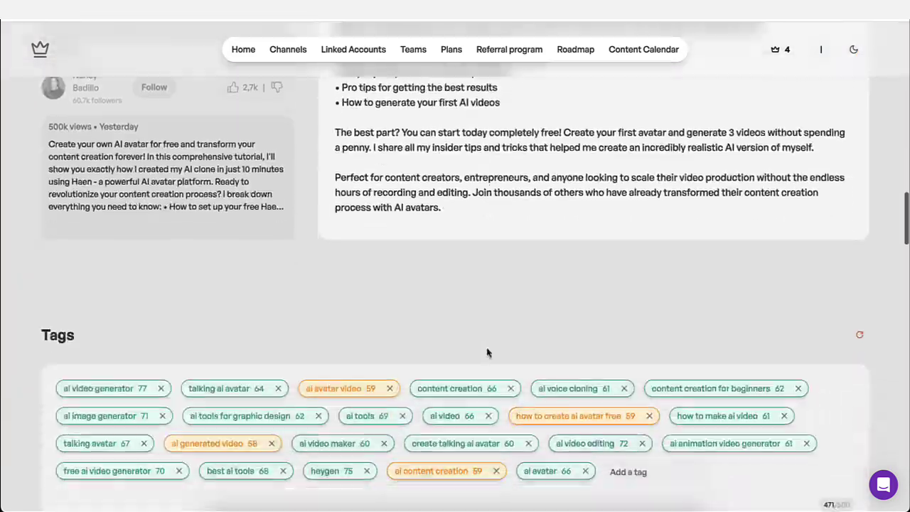
{"action": "scroll", "coordinate": [540, 171], "scroll_direction": "down", "scroll_amount": 3}
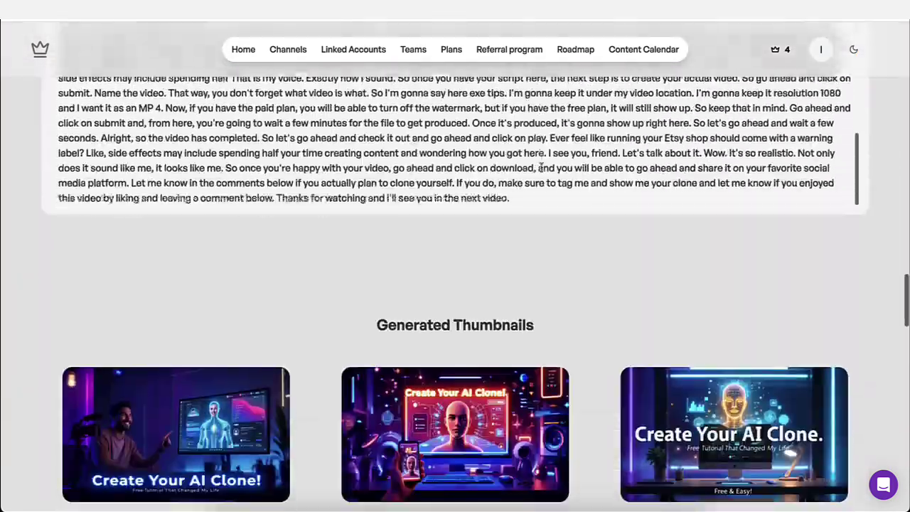
{"action": "scroll", "coordinate": [540, 169], "scroll_direction": "up", "scroll_amount": 12}
{"action": "scroll", "coordinate": [542, 172], "scroll_direction": "up", "scroll_amount": 4}
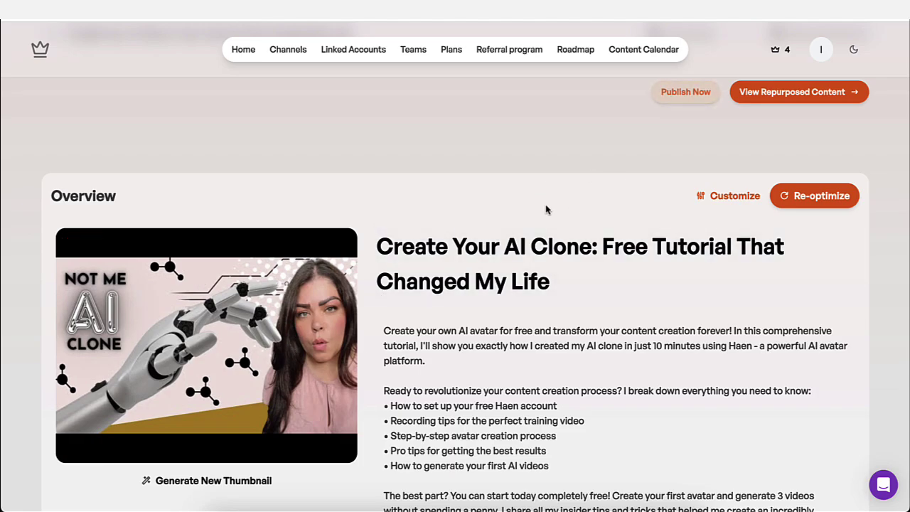
{"action": "scroll", "coordinate": [545, 209], "scroll_direction": "down", "scroll_amount": 10}
{"action": "scroll", "coordinate": [544, 206], "scroll_direction": "up", "scroll_amount": 5}
{"action": "scroll", "coordinate": [544, 205], "scroll_direction": "down", "scroll_amount": 3}
{"action": "scroll", "coordinate": [544, 206], "scroll_direction": "down", "scroll_amount": 3}
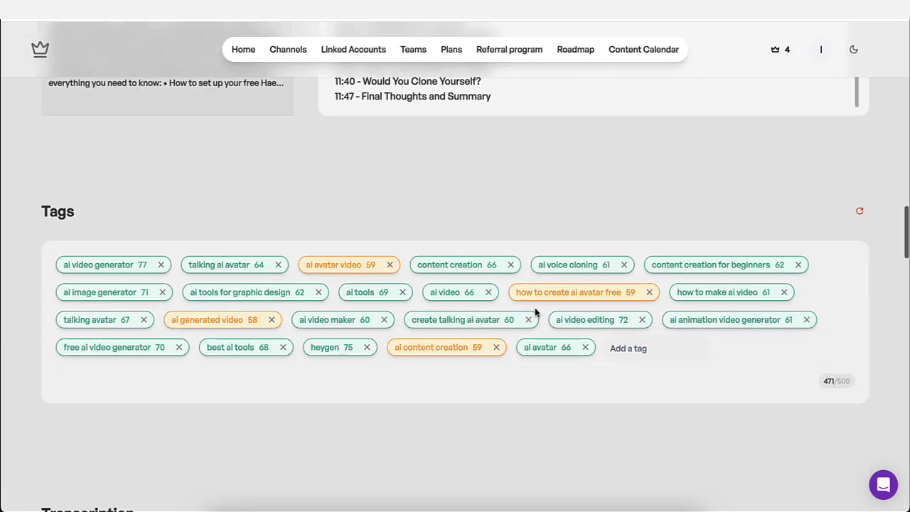
{"action": "scroll", "coordinate": [536, 311], "scroll_direction": "down", "scroll_amount": 15}
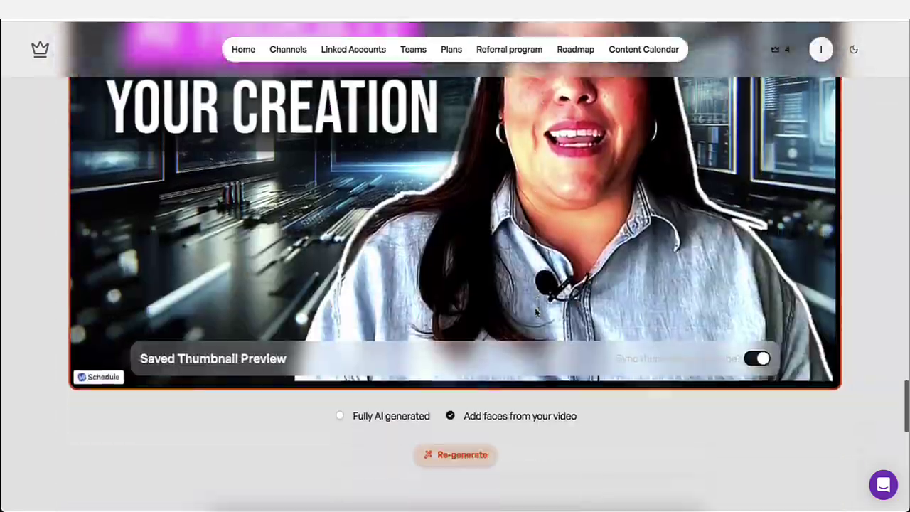
- Look over the generated thumbnails once more and open the video's repurposed content
{"action": "scroll", "coordinate": [538, 311], "scroll_direction": "down", "scroll_amount": 2}
{"action": "scroll", "coordinate": [467, 357], "scroll_direction": "up", "scroll_amount": 8}
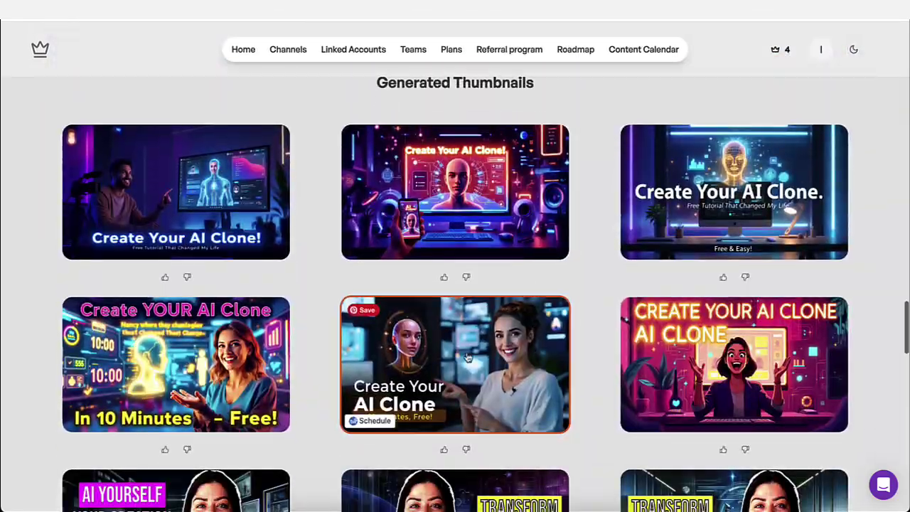
{"action": "scroll", "coordinate": [465, 355], "scroll_direction": "down", "scroll_amount": 10}
{"action": "scroll", "coordinate": [465, 355], "scroll_direction": "up", "scroll_amount": 6}
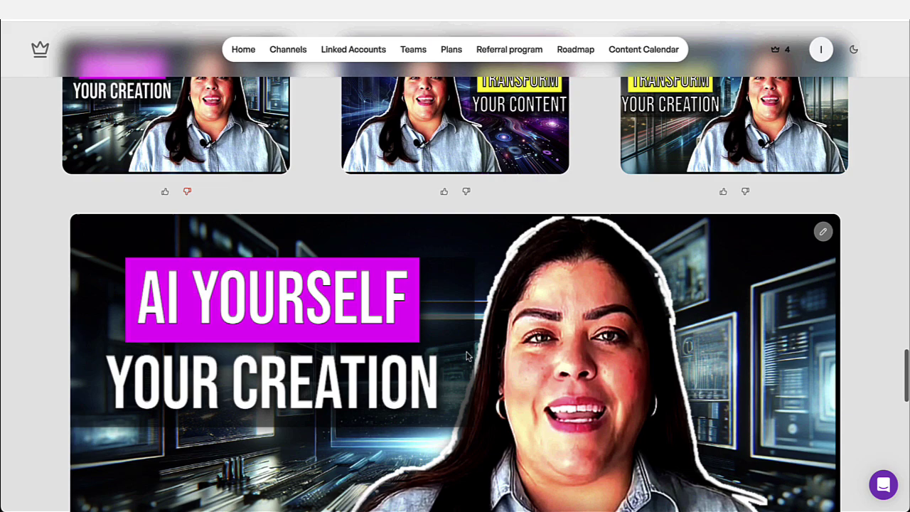
{"action": "scroll", "coordinate": [467, 355], "scroll_direction": "up", "scroll_amount": 20}
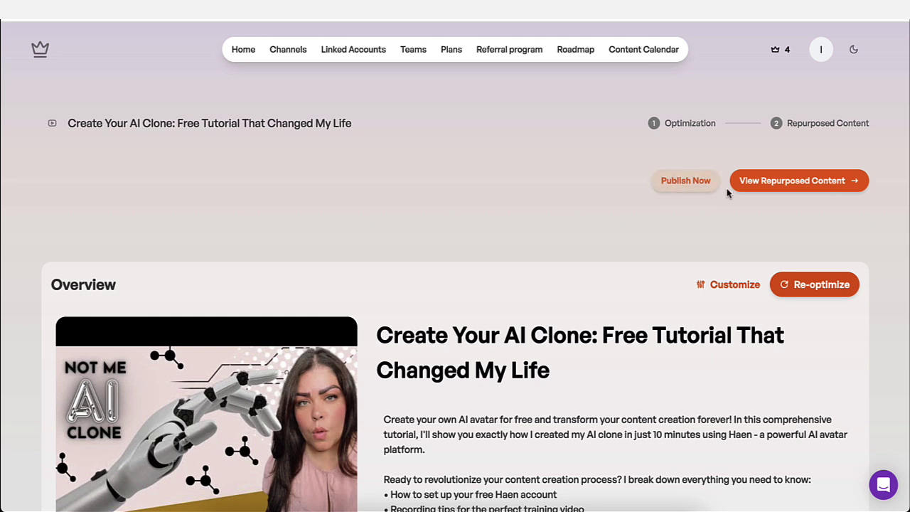
{"action": "left_click", "coordinate": [685, 190]}
{"action": "left_click", "coordinate": [777, 183]}
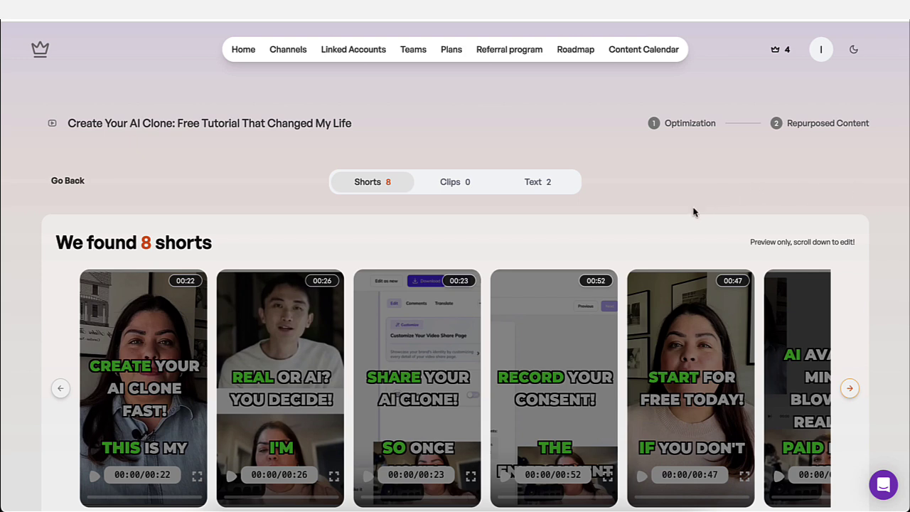
- Browse the preview row of generated shorts through to the last one
{"action": "scroll", "coordinate": [687, 210], "scroll_direction": "down", "scroll_amount": 1}
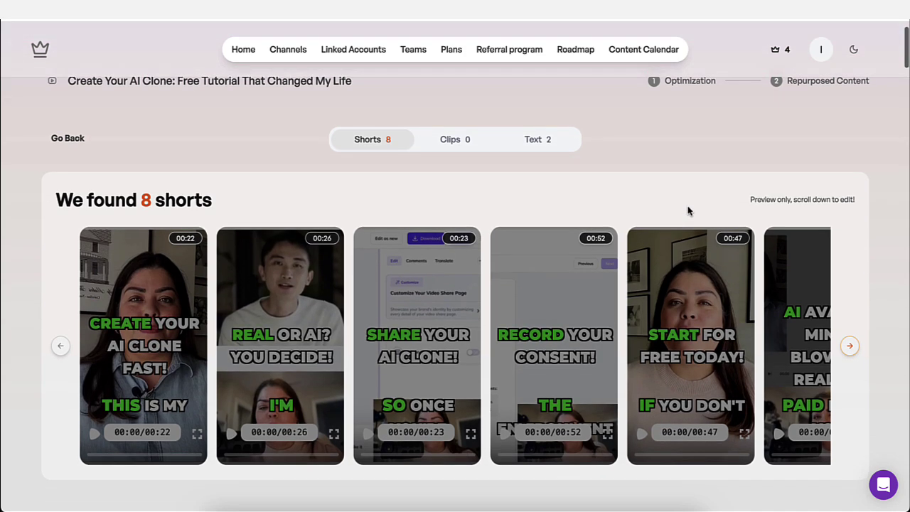
{"action": "scroll", "coordinate": [687, 210], "scroll_direction": "up", "scroll_amount": 1}
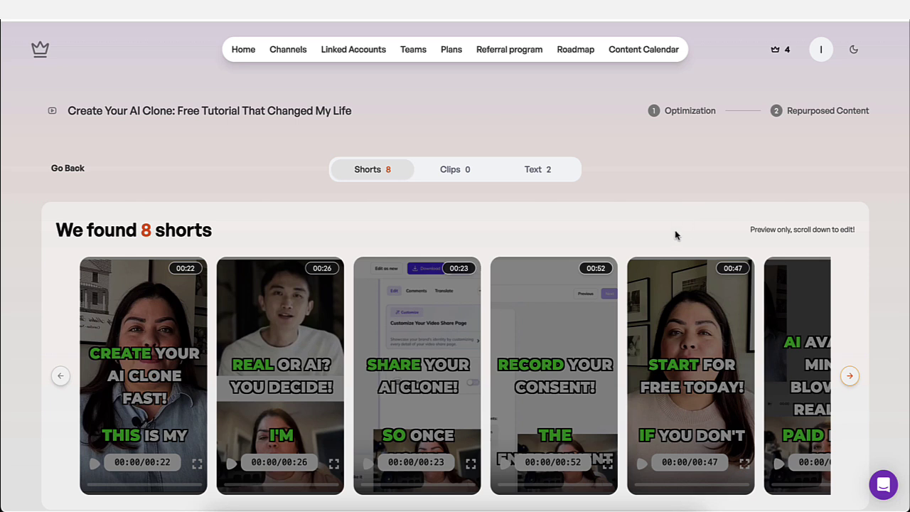
{"action": "scroll", "coordinate": [688, 260], "scroll_direction": "down", "scroll_amount": 2}
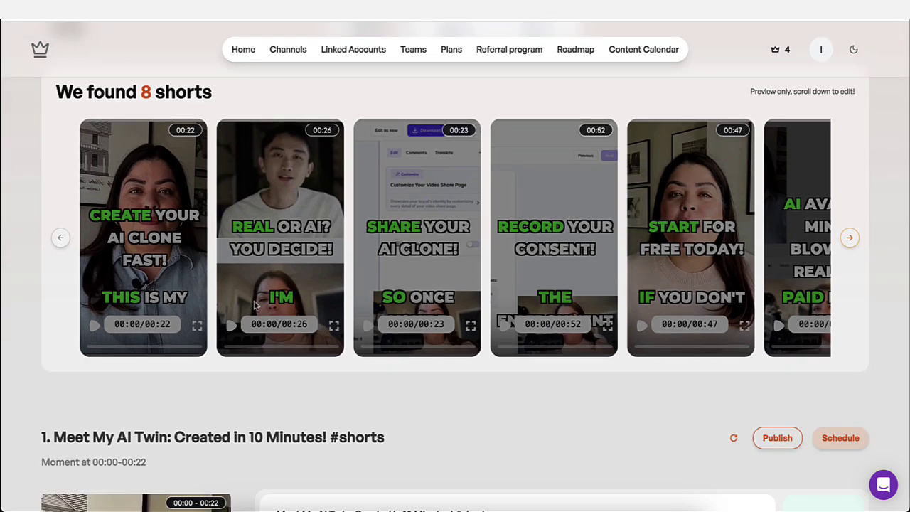
{"action": "left_click", "coordinate": [852, 241]}
{"action": "left_click", "coordinate": [854, 242]}
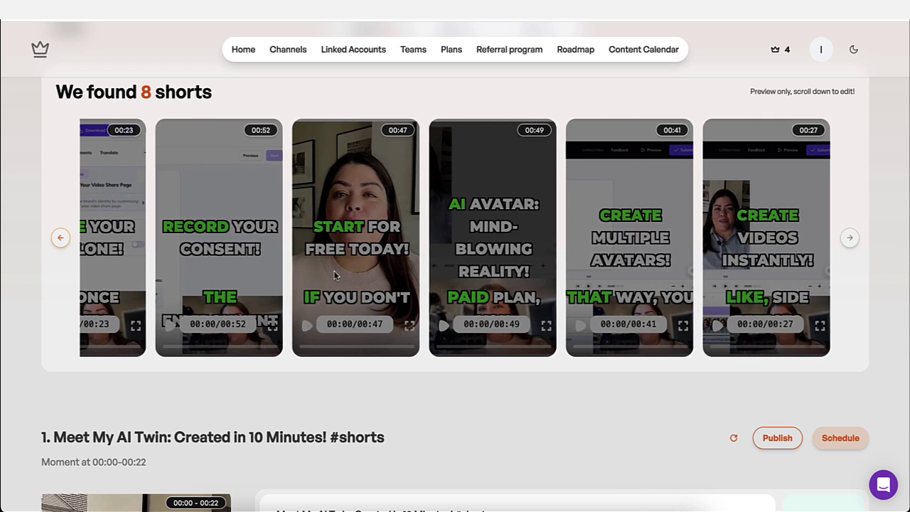
{"action": "scroll", "coordinate": [323, 322], "scroll_direction": "up", "scroll_amount": 2}
{"action": "scroll", "coordinate": [326, 315], "scroll_direction": "down", "scroll_amount": 1}
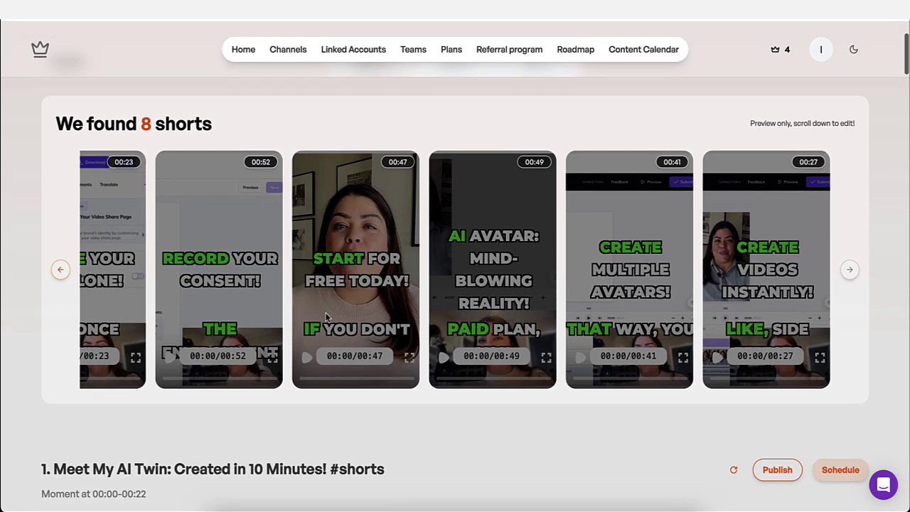
{"action": "scroll", "coordinate": [332, 270], "scroll_direction": "up", "scroll_amount": 2}
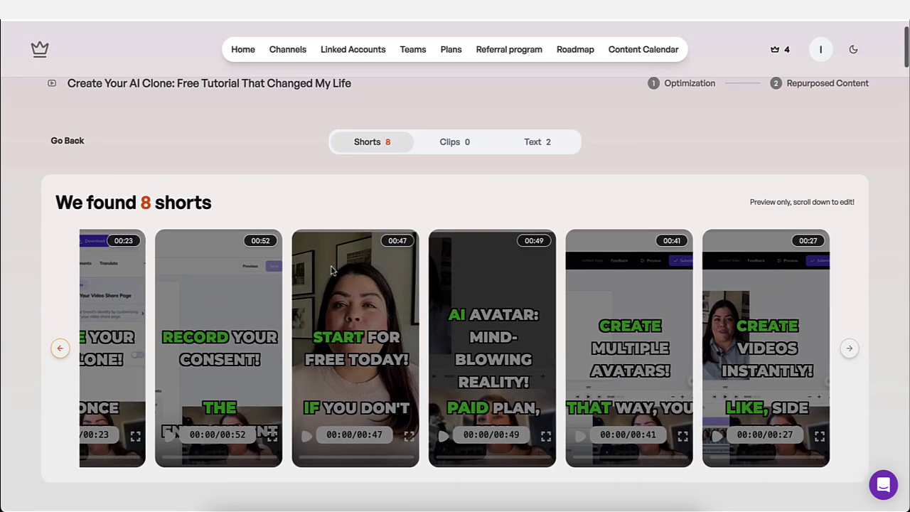
{"action": "scroll", "coordinate": [348, 213], "scroll_direction": "down", "scroll_amount": 2}
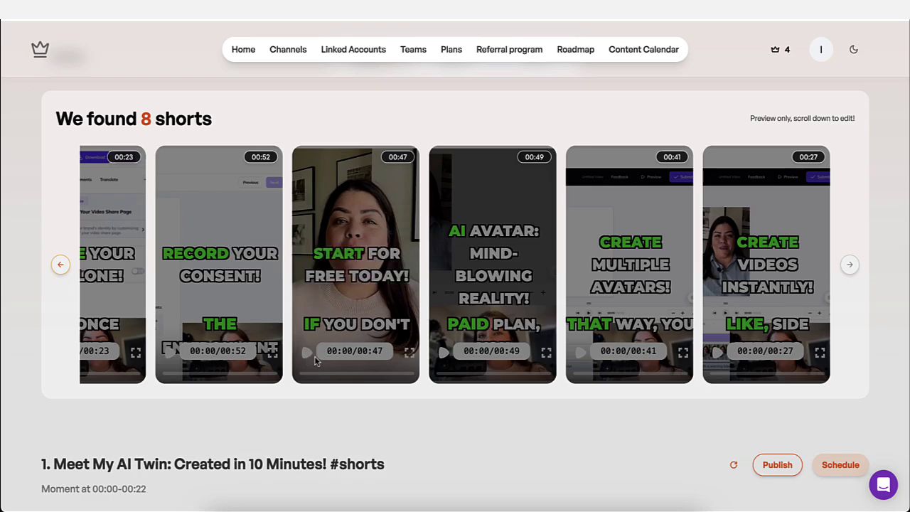
- Play the fifth short, "Create Your AI Clone for $0", with the volume raised, and pause it at about 00:15
{"action": "scroll", "coordinate": [299, 334], "scroll_direction": "down", "scroll_amount": 9}
{"action": "scroll", "coordinate": [297, 334], "scroll_direction": "down", "scroll_amount": 20}
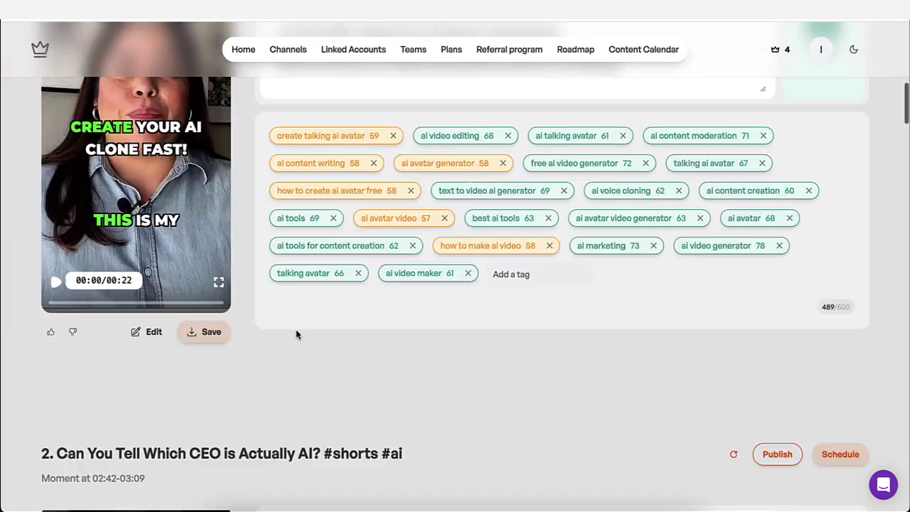
{"action": "scroll", "coordinate": [297, 334], "scroll_direction": "down", "scroll_amount": 18}
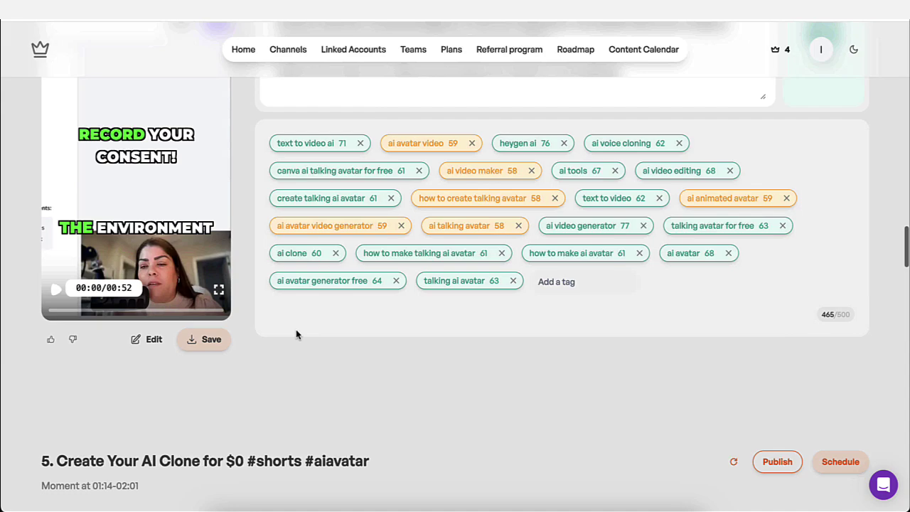
{"action": "scroll", "coordinate": [235, 301], "scroll_direction": "up", "scroll_amount": 1}
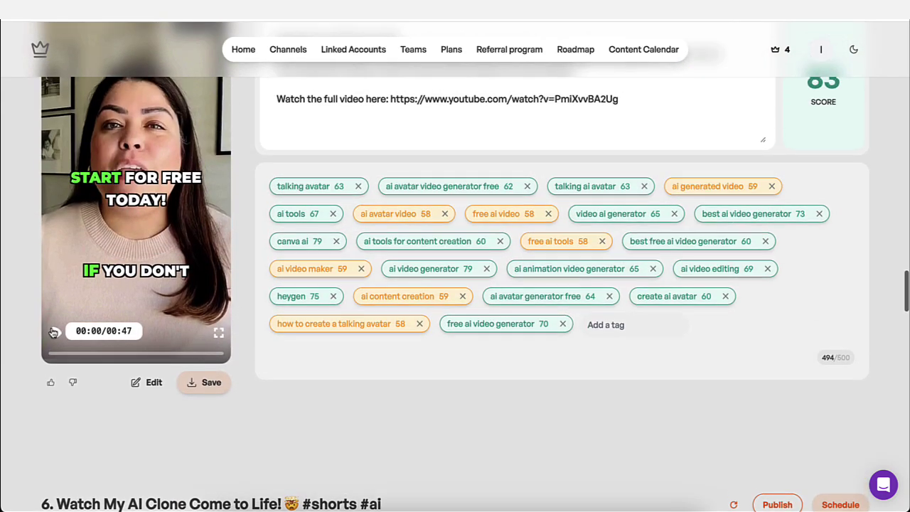
{"action": "left_click", "coordinate": [55, 333]}
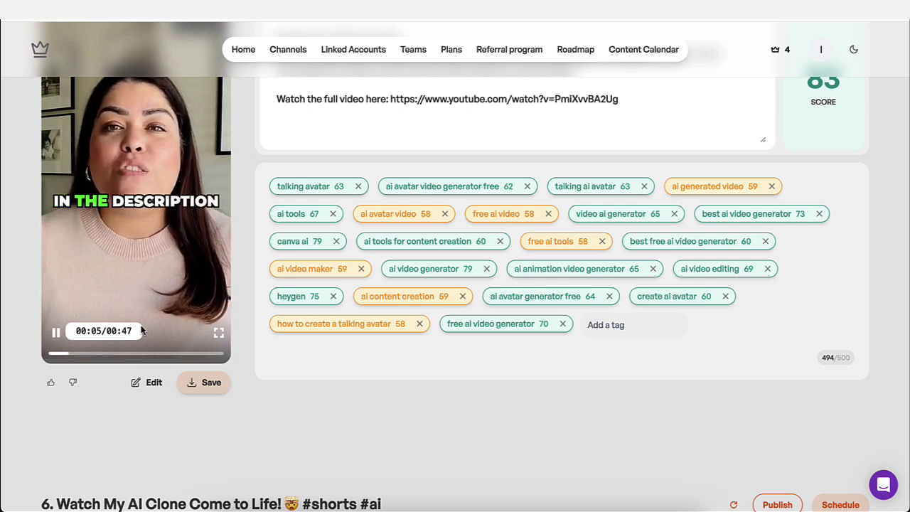
{"action": "key", "text": "XF86AudioRaiseVolume"}
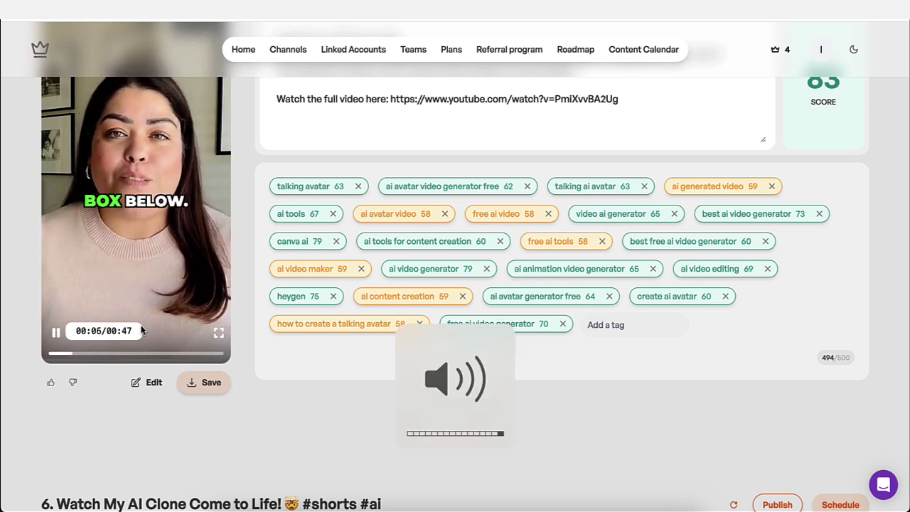
{"action": "left_click", "coordinate": [57, 334]}
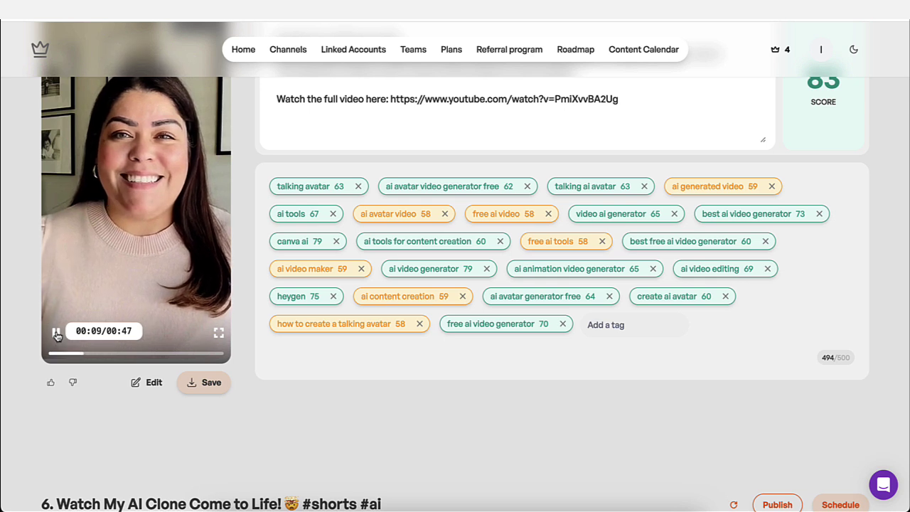
{"action": "left_click", "coordinate": [88, 355]}
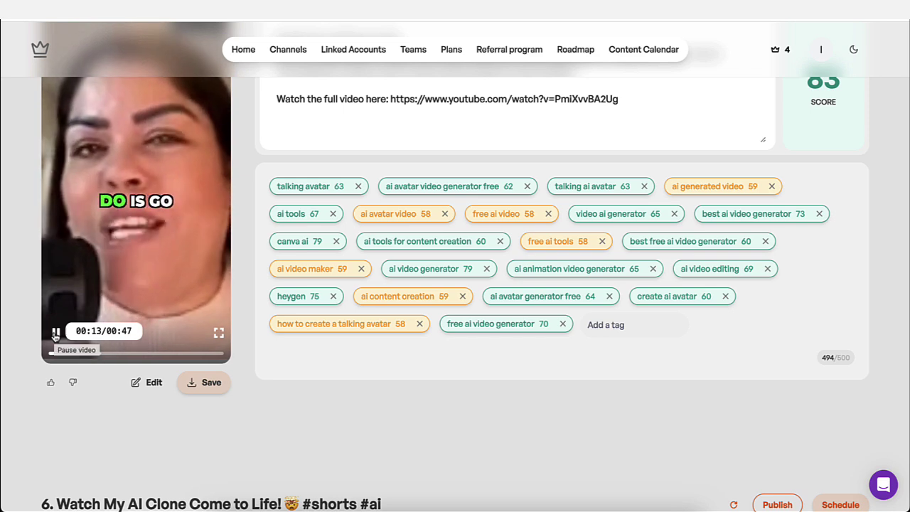
{"action": "left_click", "coordinate": [55, 334]}
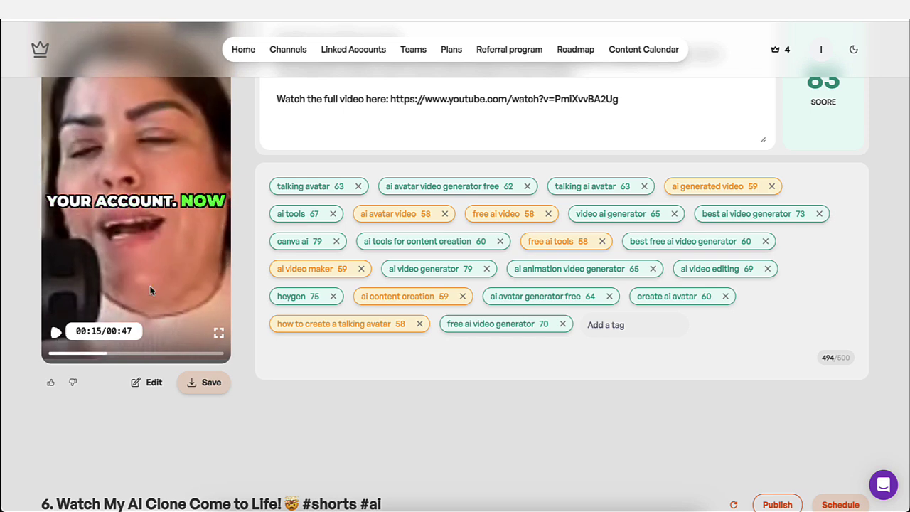
- Review the descriptions, scores and tags of the shorts from the fifth back up to the first, "Meet My AI Twin"
{"action": "scroll", "coordinate": [250, 281], "scroll_direction": "up", "scroll_amount": 10}
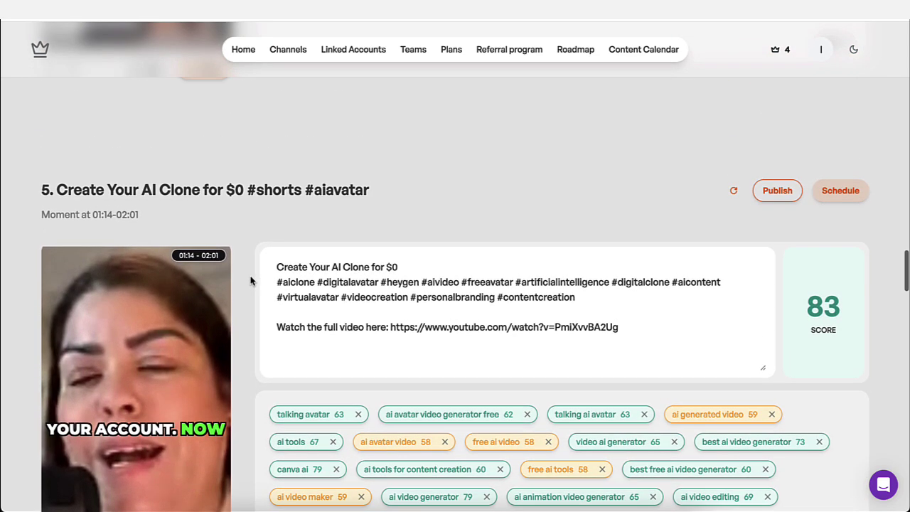
{"action": "scroll", "coordinate": [250, 280], "scroll_direction": "down", "scroll_amount": 2}
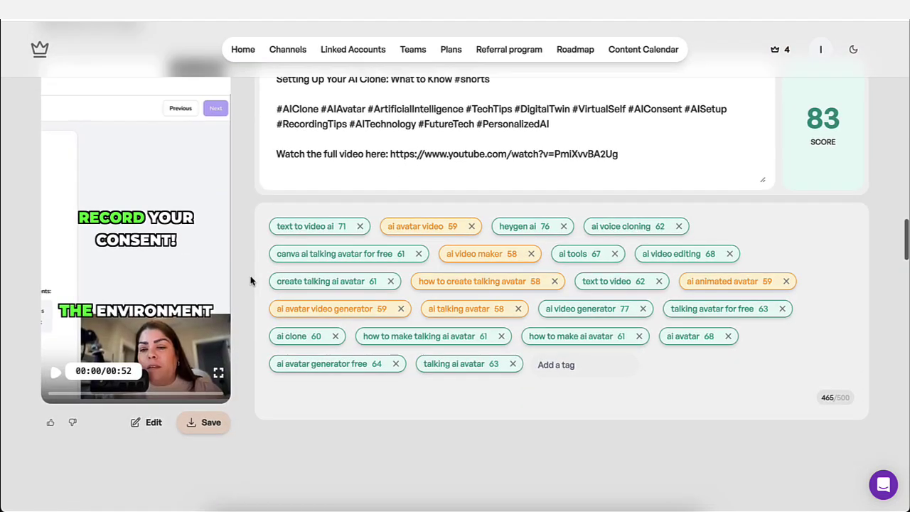
{"action": "scroll", "coordinate": [250, 281], "scroll_direction": "down", "scroll_amount": 8}
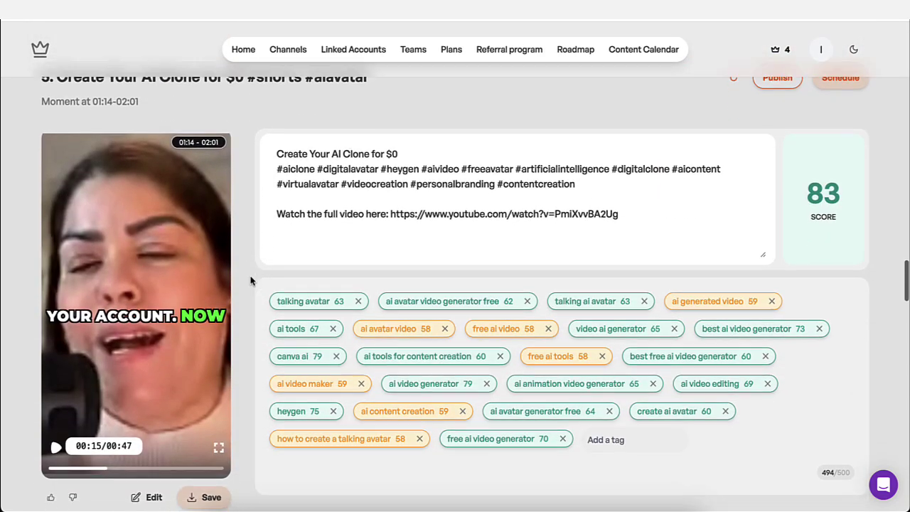
{"action": "scroll", "coordinate": [250, 281], "scroll_direction": "up", "scroll_amount": 12}
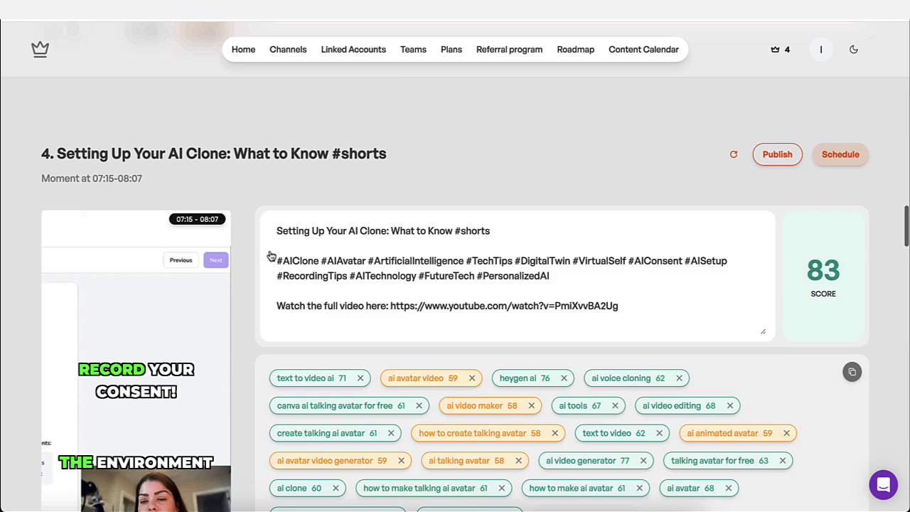
{"action": "scroll", "coordinate": [269, 252], "scroll_direction": "up", "scroll_amount": 10}
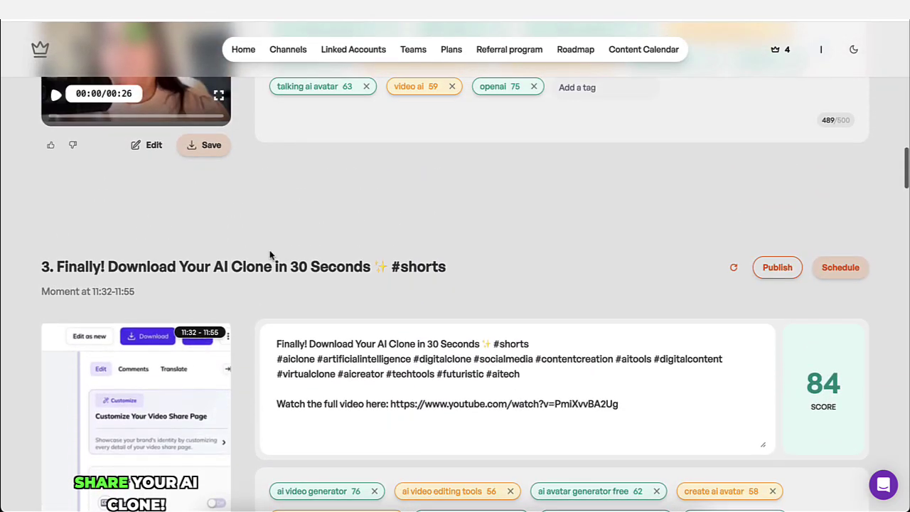
{"action": "scroll", "coordinate": [270, 253], "scroll_direction": "up", "scroll_amount": 8}
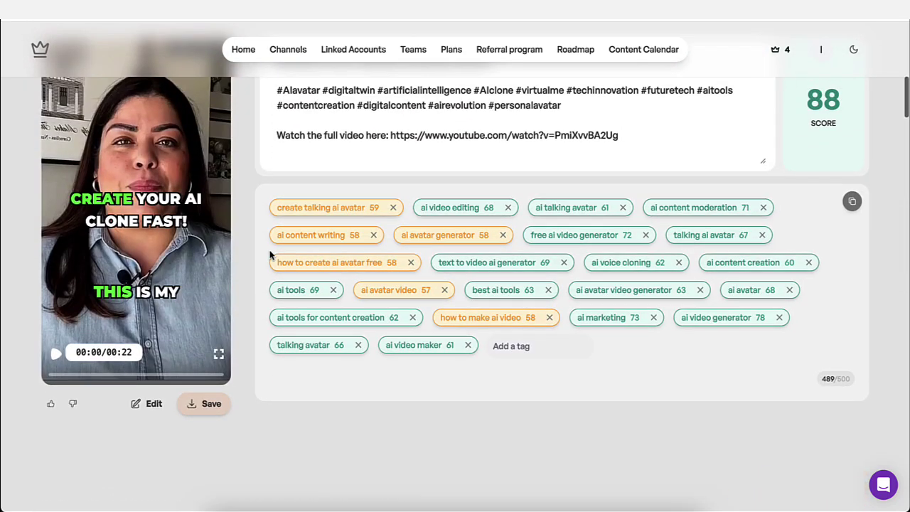
{"action": "scroll", "coordinate": [269, 255], "scroll_direction": "down", "scroll_amount": 3}
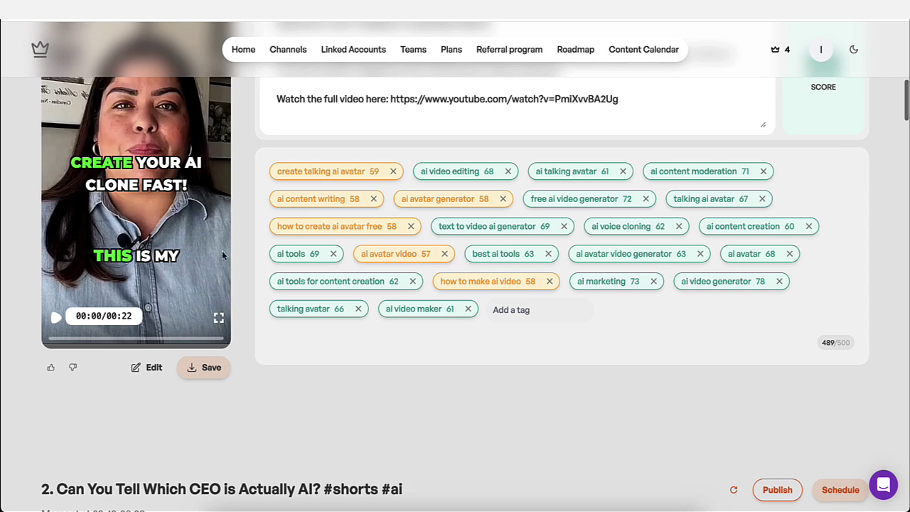
{"action": "scroll", "coordinate": [165, 352], "scroll_direction": "down", "scroll_amount": 3}
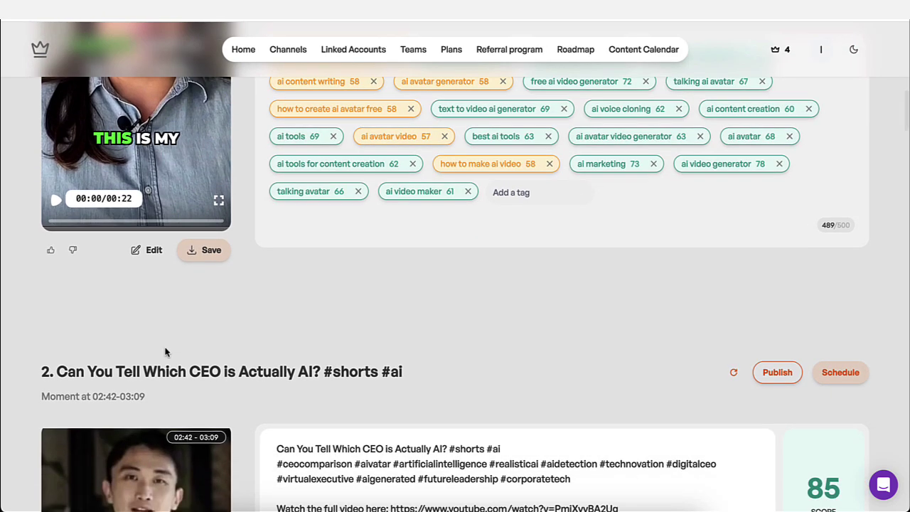
{"action": "scroll", "coordinate": [165, 352], "scroll_direction": "up", "scroll_amount": 6}
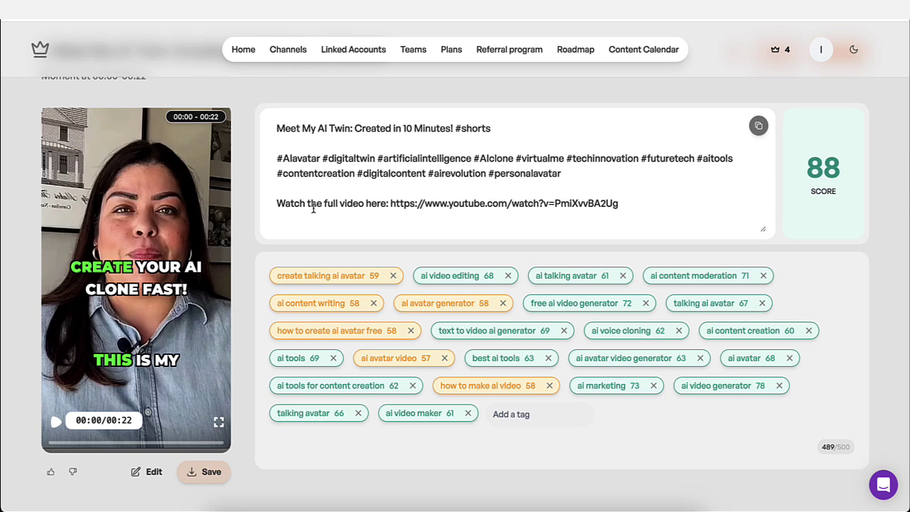
{"action": "scroll", "coordinate": [382, 203], "scroll_direction": "up", "scroll_amount": 1}
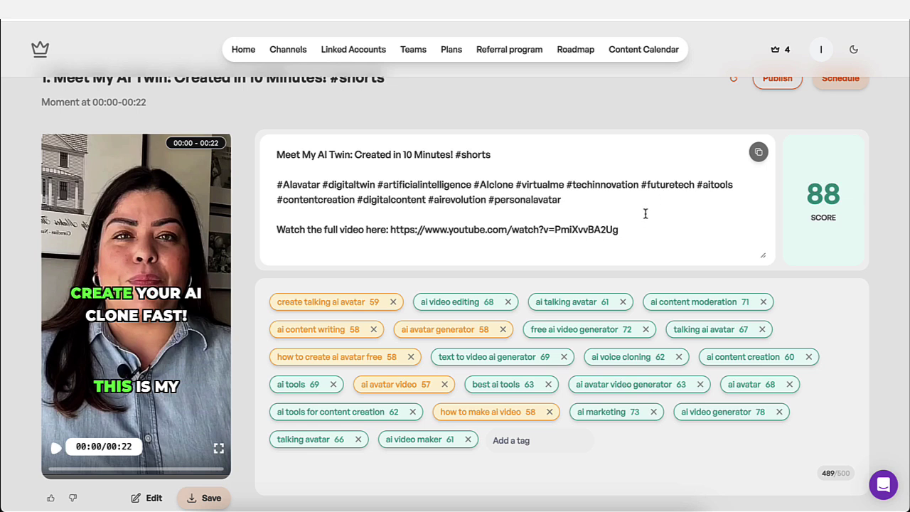
{"action": "scroll", "coordinate": [646, 214], "scroll_direction": "up", "scroll_amount": 1}
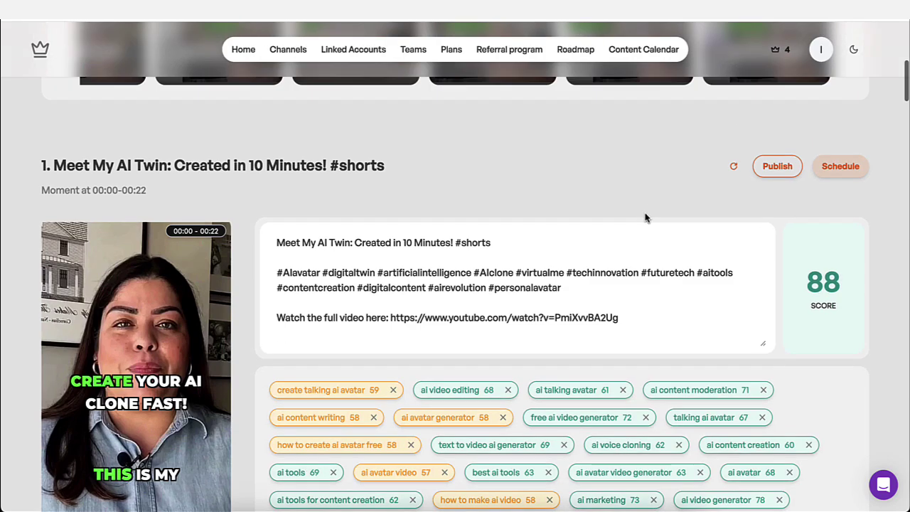
- Examine the tags of the first short and the titles, hashtags and tags of the second and third shorts
{"action": "scroll", "coordinate": [512, 284], "scroll_direction": "down", "scroll_amount": 1}
{"action": "scroll", "coordinate": [590, 344], "scroll_direction": "down", "scroll_amount": 5}
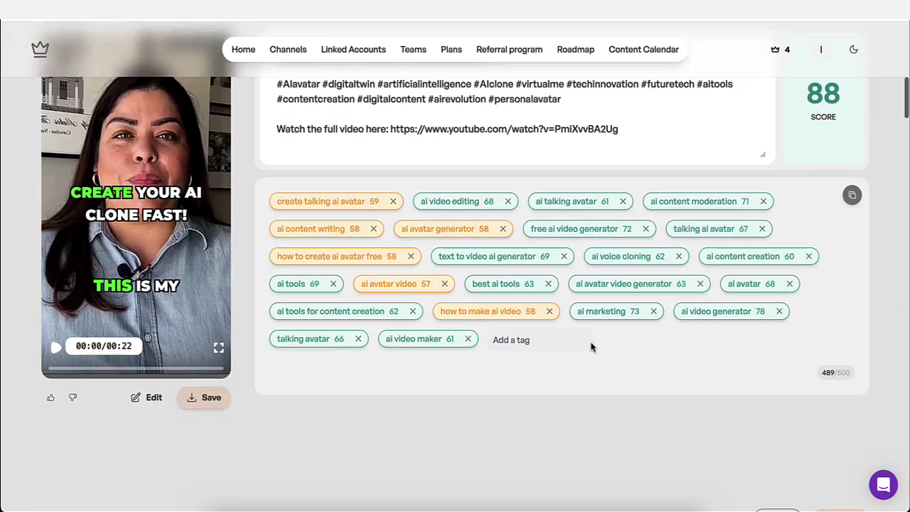
{"action": "scroll", "coordinate": [590, 344], "scroll_direction": "down", "scroll_amount": 3}
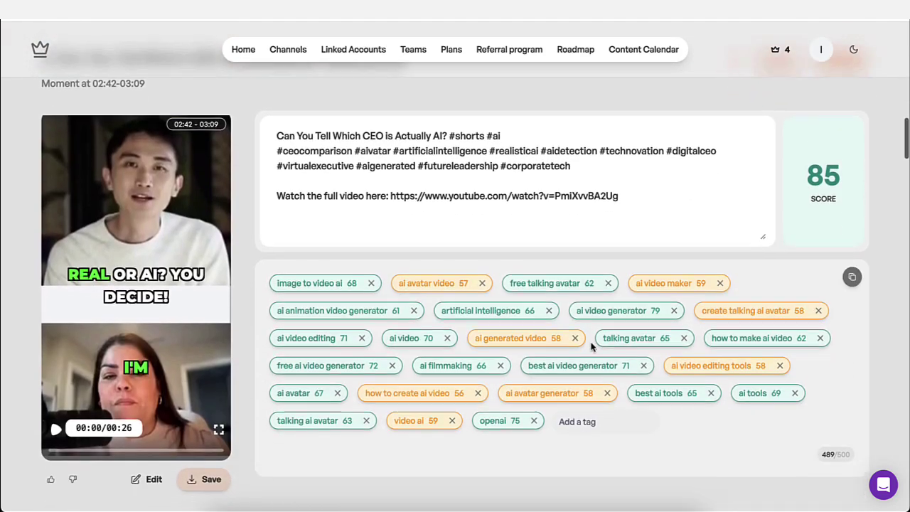
{"action": "scroll", "coordinate": [591, 346], "scroll_direction": "up", "scroll_amount": 1}
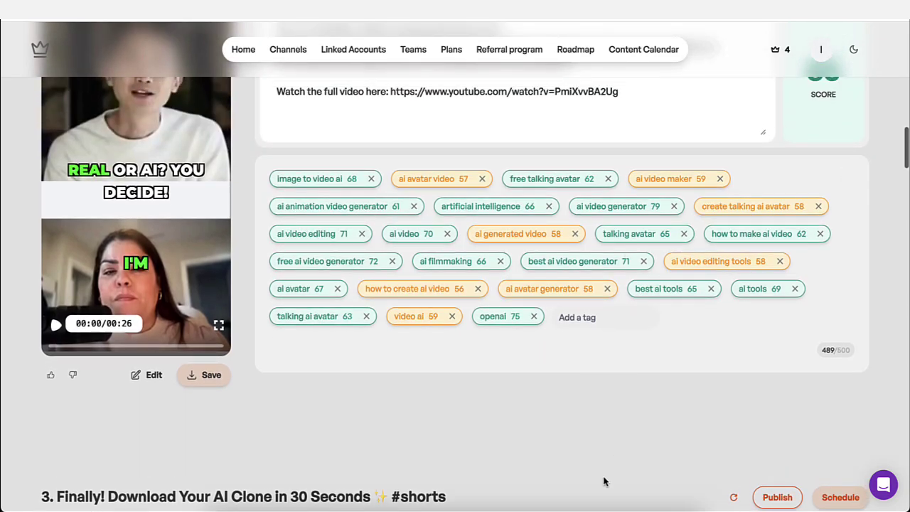
{"action": "scroll", "coordinate": [604, 481], "scroll_direction": "down", "scroll_amount": 10}
{"action": "scroll", "coordinate": [604, 481], "scroll_direction": "up", "scroll_amount": 11}
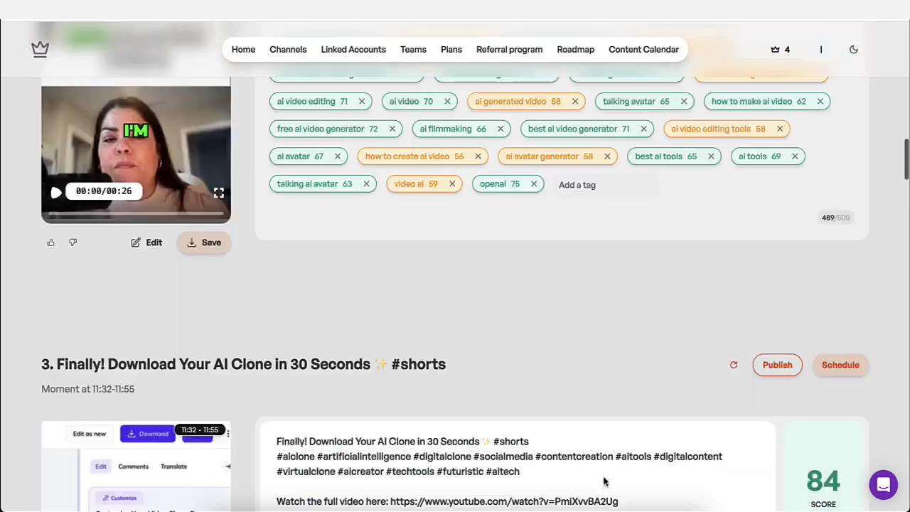
{"action": "scroll", "coordinate": [604, 481], "scroll_direction": "down", "scroll_amount": 2}
{"action": "scroll", "coordinate": [603, 481], "scroll_direction": "up", "scroll_amount": 1}
{"action": "scroll", "coordinate": [603, 481], "scroll_direction": "up", "scroll_amount": 1}
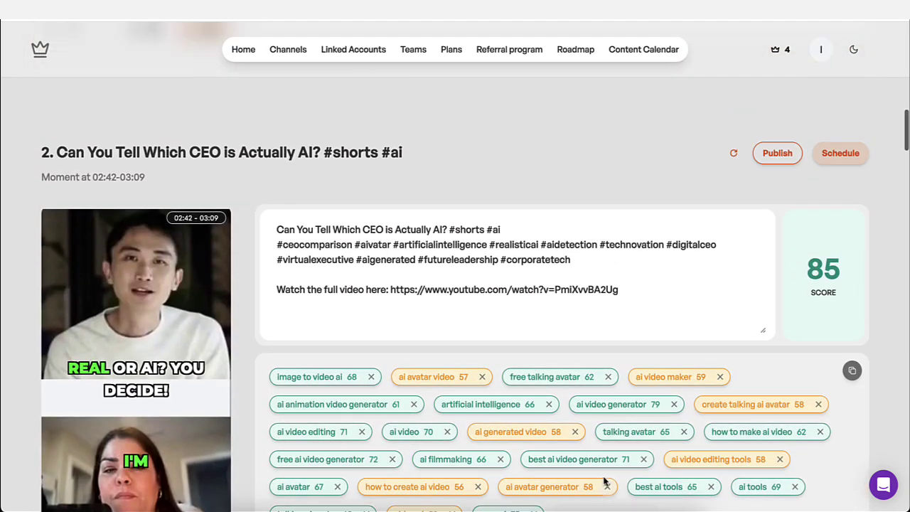
- Open the scheduling settings of the second short and choose December 31, 2024 as its posting date
{"action": "scroll", "coordinate": [644, 253], "scroll_direction": "up", "scroll_amount": 1}
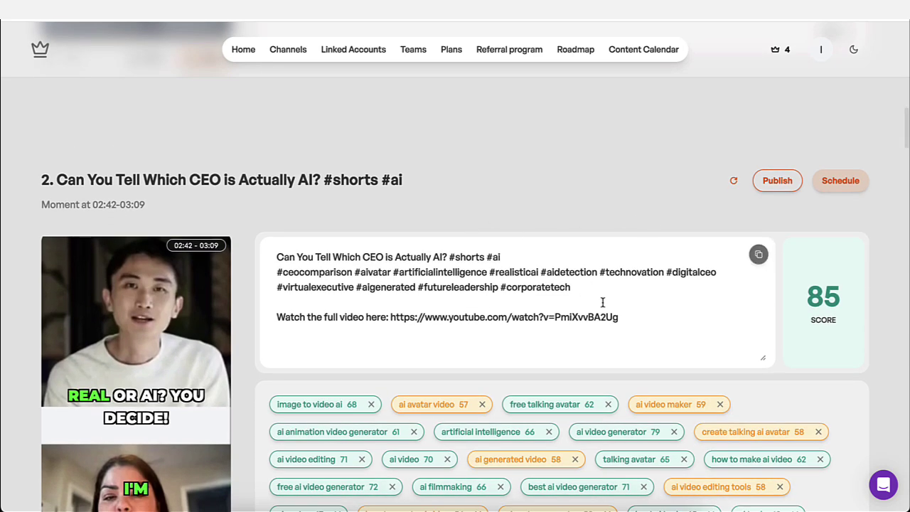
{"action": "left_click", "coordinate": [843, 183]}
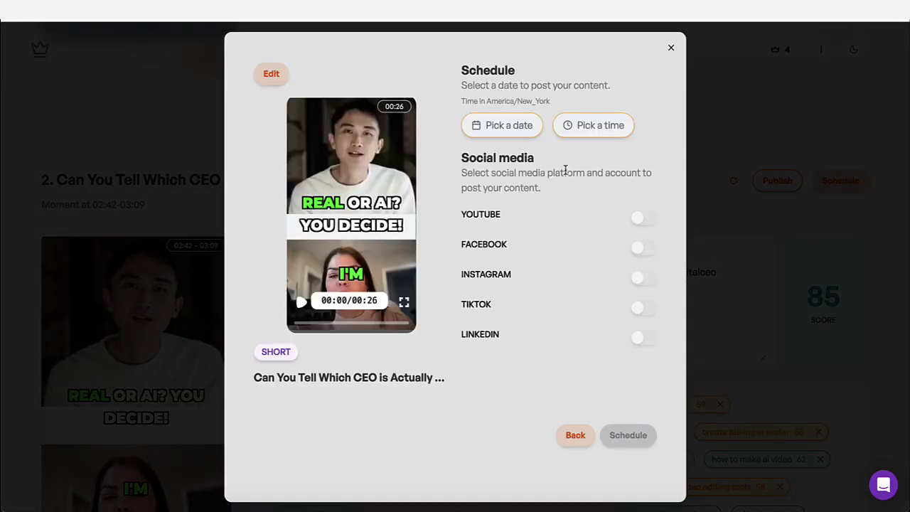
{"action": "left_click", "coordinate": [518, 133]}
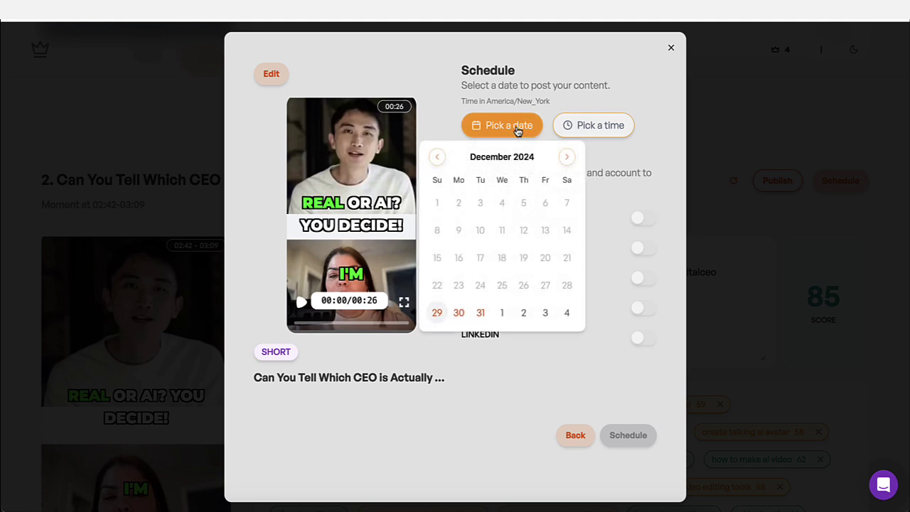
{"action": "left_click", "coordinate": [480, 314]}
- Set the short's posting time to 05:06 AM and close the scheduling settings without scheduling it
{"action": "left_click", "coordinate": [599, 126]}
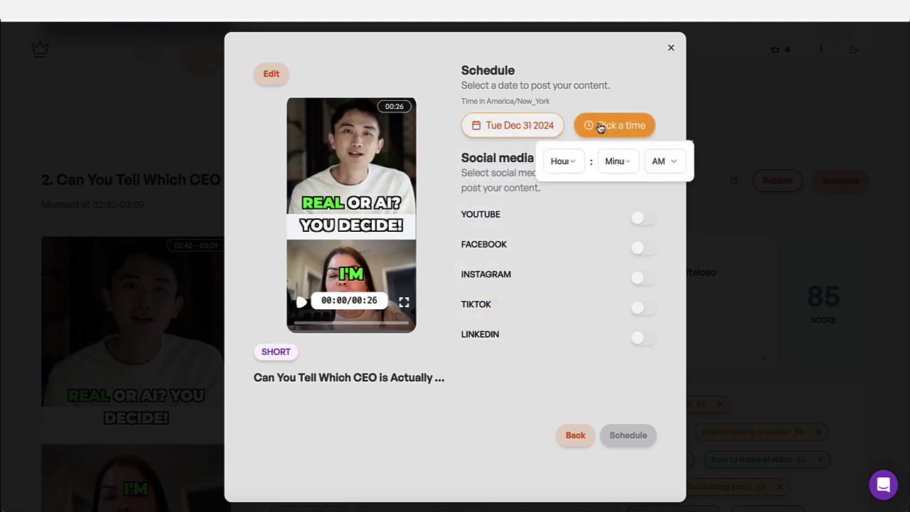
{"action": "left_click", "coordinate": [567, 167]}
{"action": "left_click", "coordinate": [573, 268]}
{"action": "left_click", "coordinate": [616, 169]}
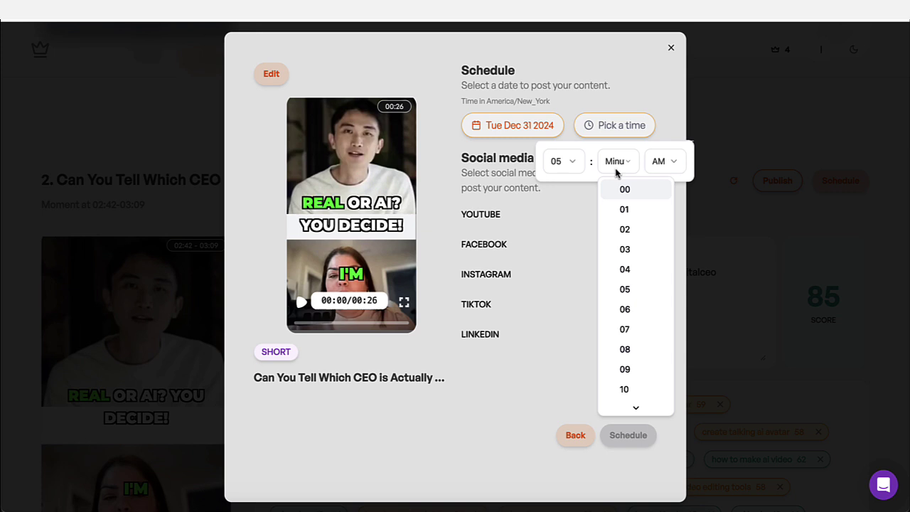
{"action": "left_click", "coordinate": [617, 310]}
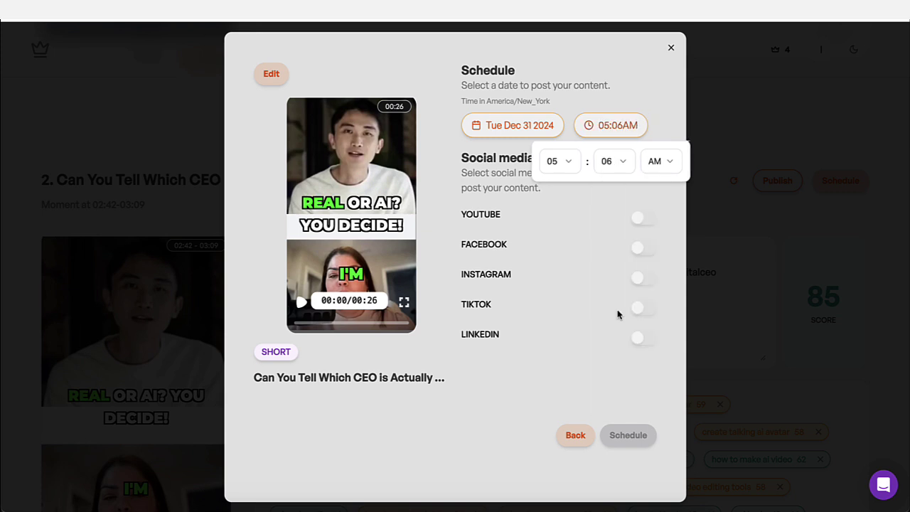
{"action": "left_click", "coordinate": [668, 86]}
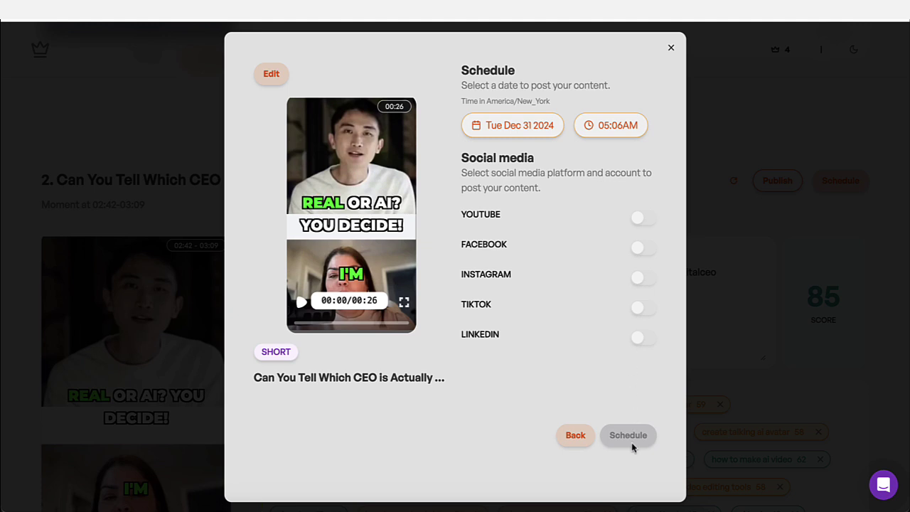
{"action": "left_click", "coordinate": [672, 50]}
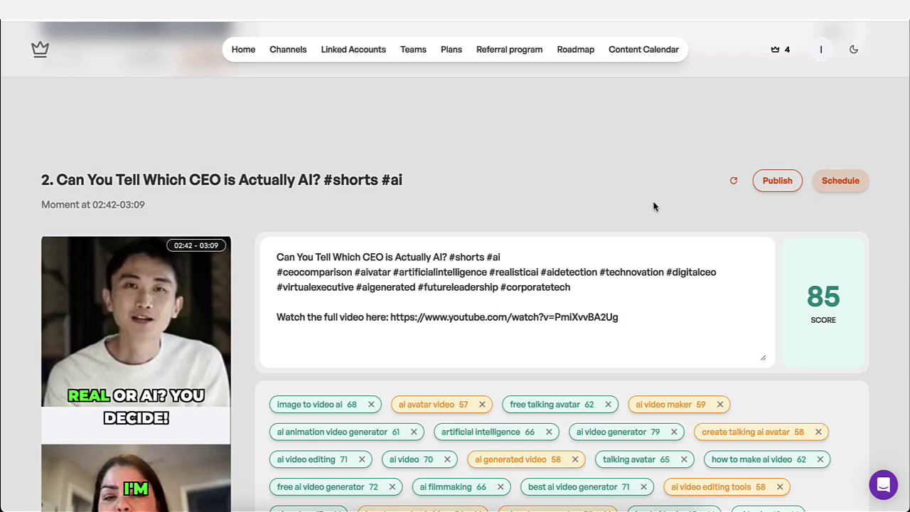
- Review the second short's tags, including the score details of "talking avatar", and the remaining shorts through to the end of the page
{"action": "scroll", "coordinate": [652, 290], "scroll_direction": "down", "scroll_amount": 3}
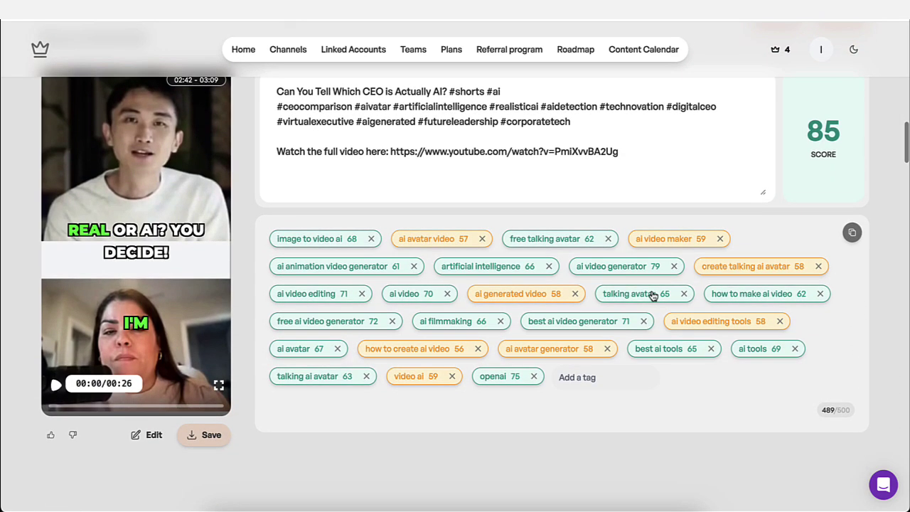
{"action": "mouse_move", "coordinate": [651, 296]}
{"action": "scroll", "coordinate": [578, 365], "scroll_direction": "down", "scroll_amount": 20}
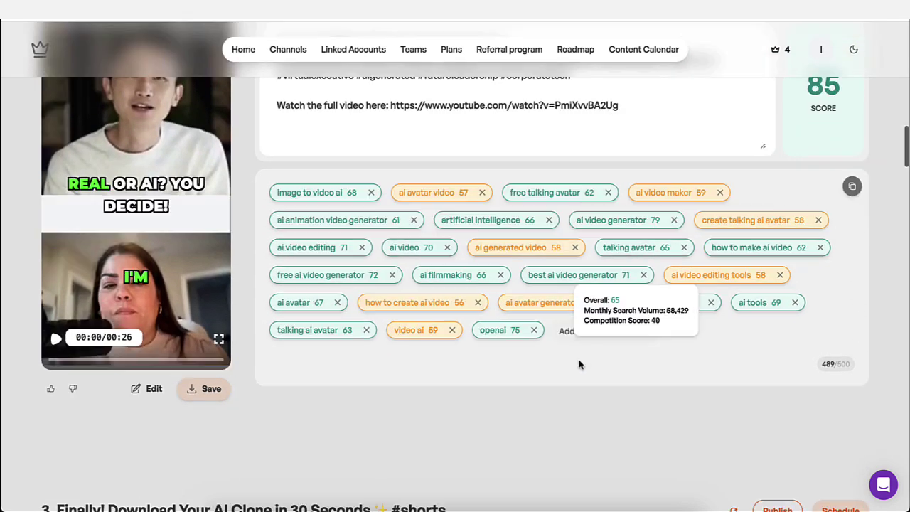
{"action": "scroll", "coordinate": [578, 365], "scroll_direction": "down", "scroll_amount": 20}
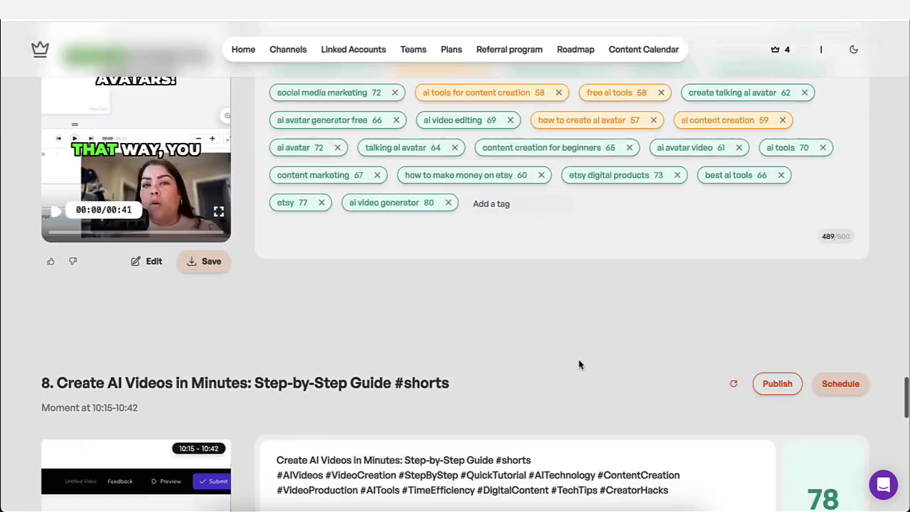
{"action": "scroll", "coordinate": [578, 365], "scroll_direction": "up", "scroll_amount": 11}
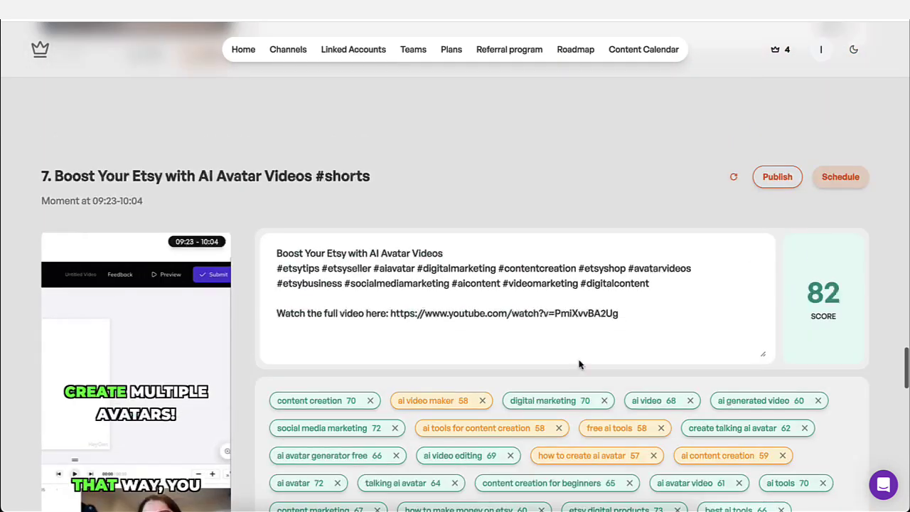
{"action": "left_click", "coordinate": [643, 53]}
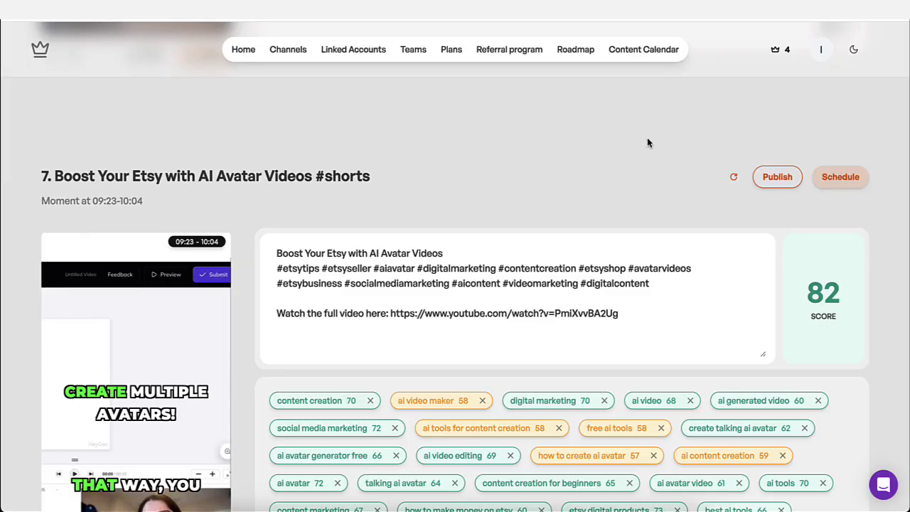
{"action": "scroll", "coordinate": [588, 170], "scroll_direction": "down", "scroll_amount": 12}
{"action": "scroll", "coordinate": [588, 171], "scroll_direction": "down", "scroll_amount": 5}
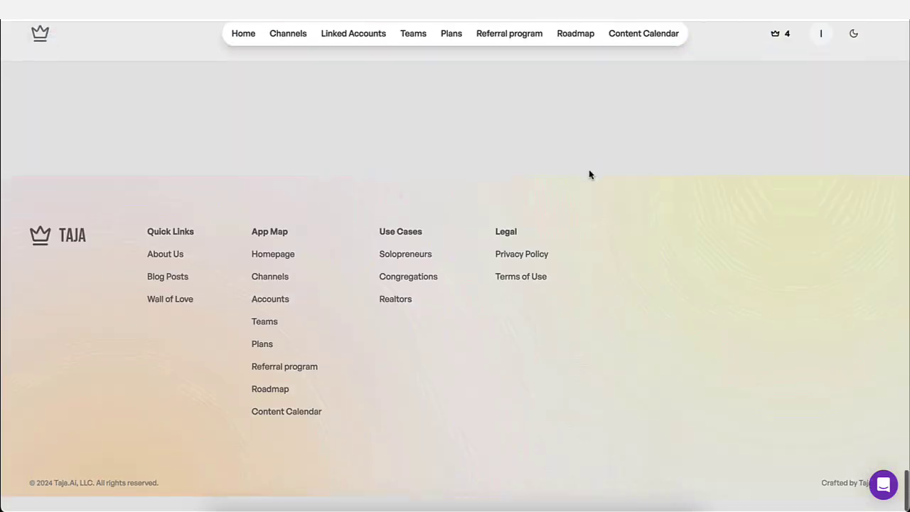
- Leave the repurposed shorts and return to the home page for optimizing a video
{"action": "scroll", "coordinate": [589, 174], "scroll_direction": "up", "scroll_amount": 20}
{"action": "scroll", "coordinate": [588, 174], "scroll_direction": "up", "scroll_amount": 10}
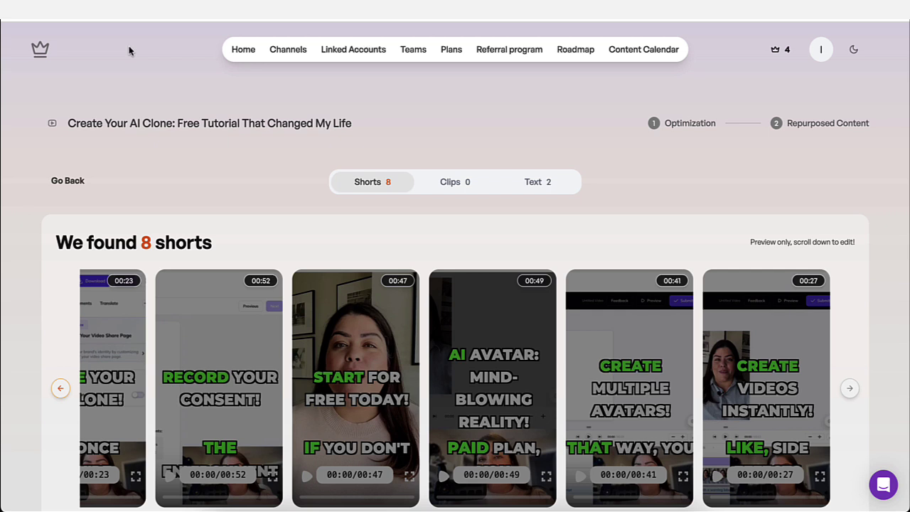
{"action": "left_click", "coordinate": [241, 56]}
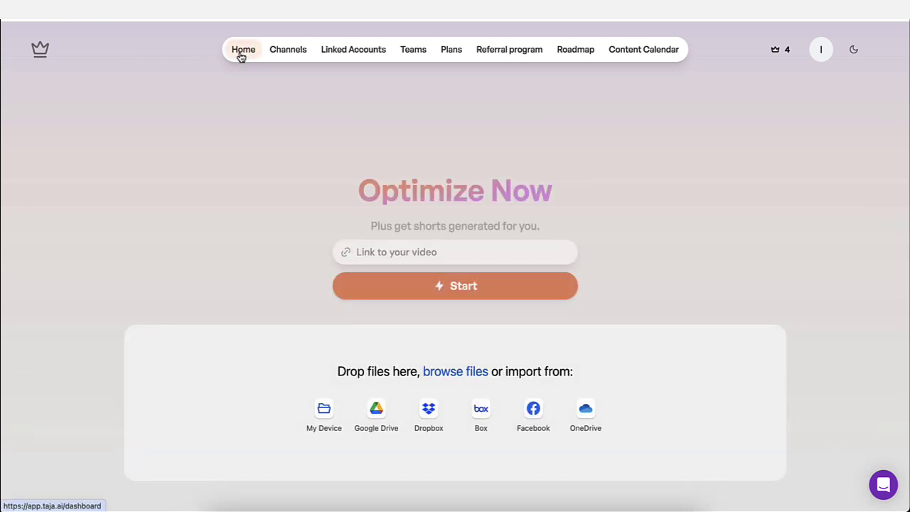